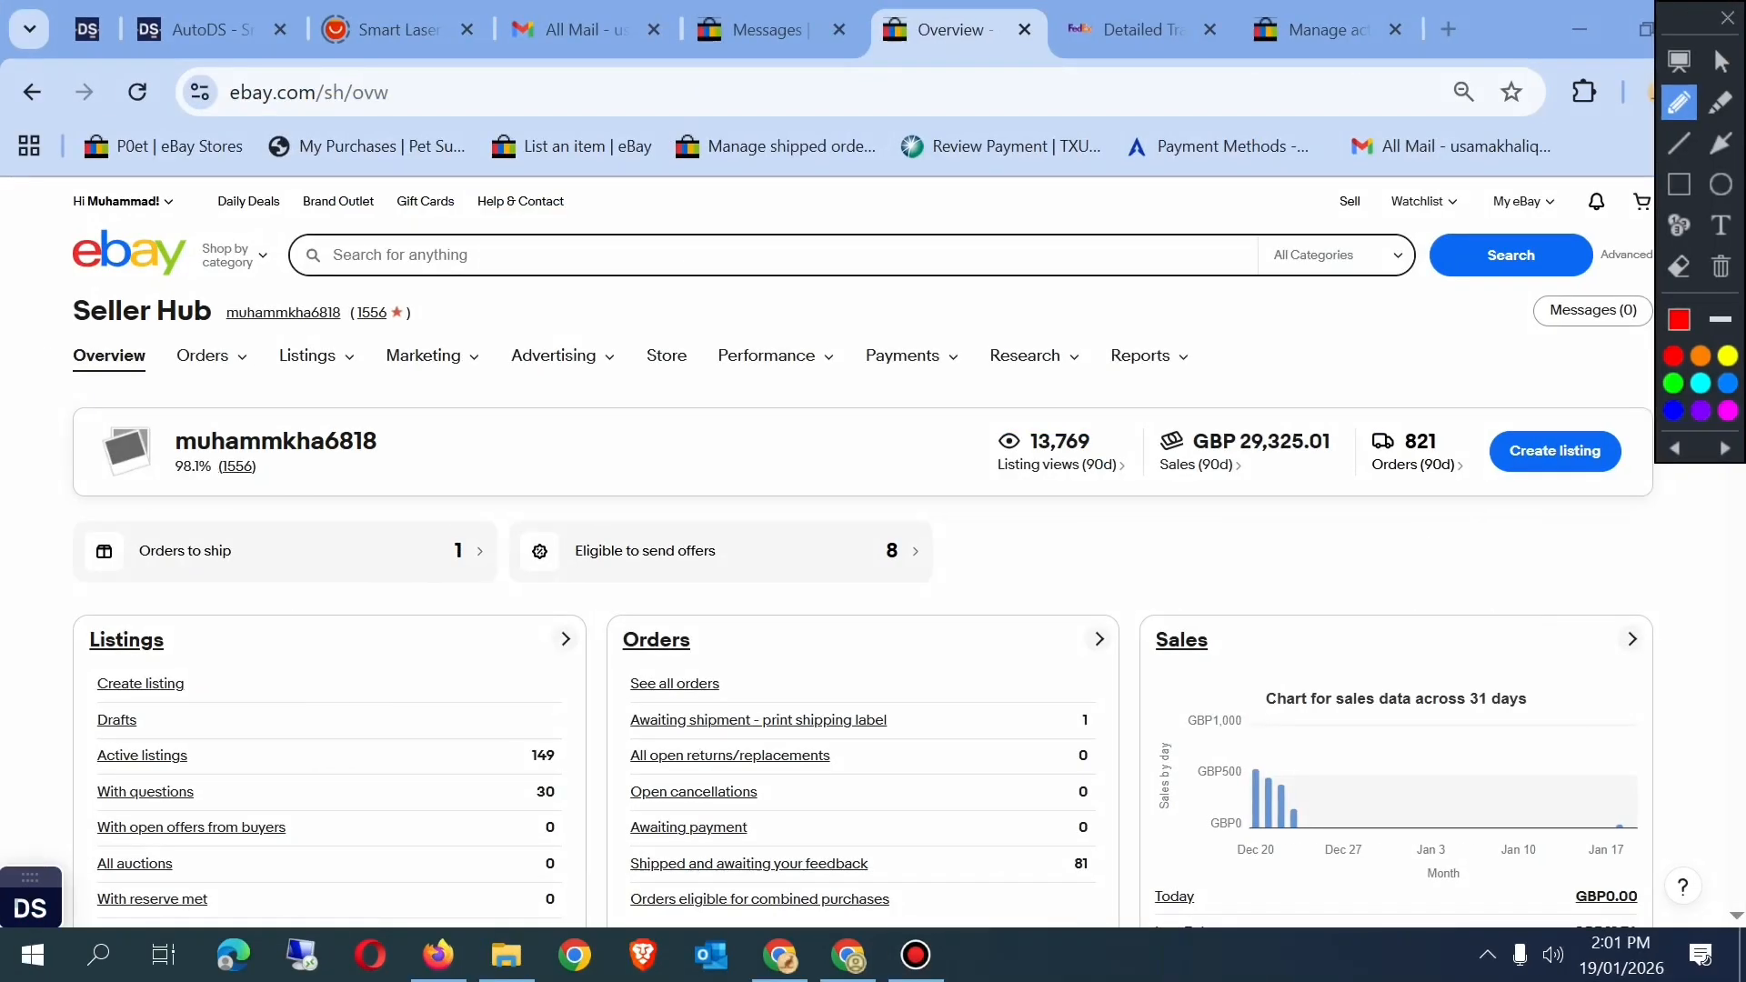
Step: Open the seller's account settings from the Seller Hub overview
{"action": "mouse_move", "coordinate": [184, 189]}
{"action": "left_mouse_down"}
{"action": "mouse_move", "coordinate": [86, 180]}
{"action": "mouse_move", "coordinate": [64, 196]}
{"action": "mouse_move", "coordinate": [135, 220]}
{"action": "mouse_move", "coordinate": [191, 192]}
{"action": "left_mouse_up"}
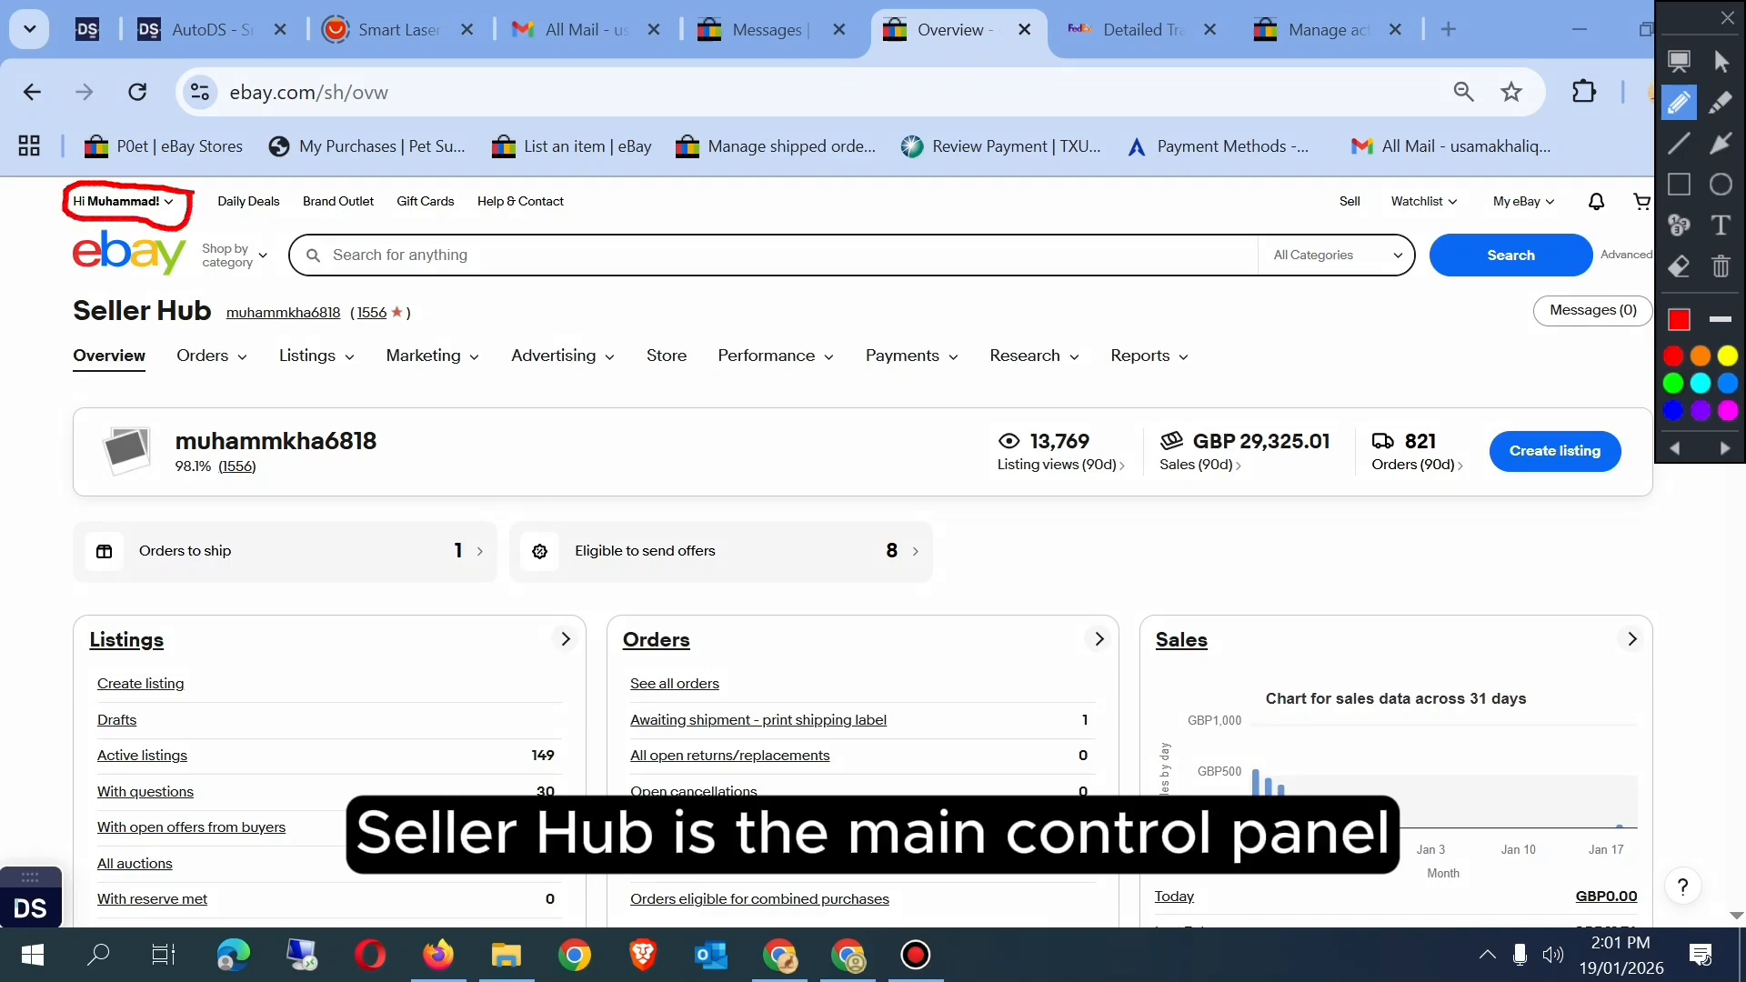
{"action": "left_click", "coordinate": [1727, 18]}
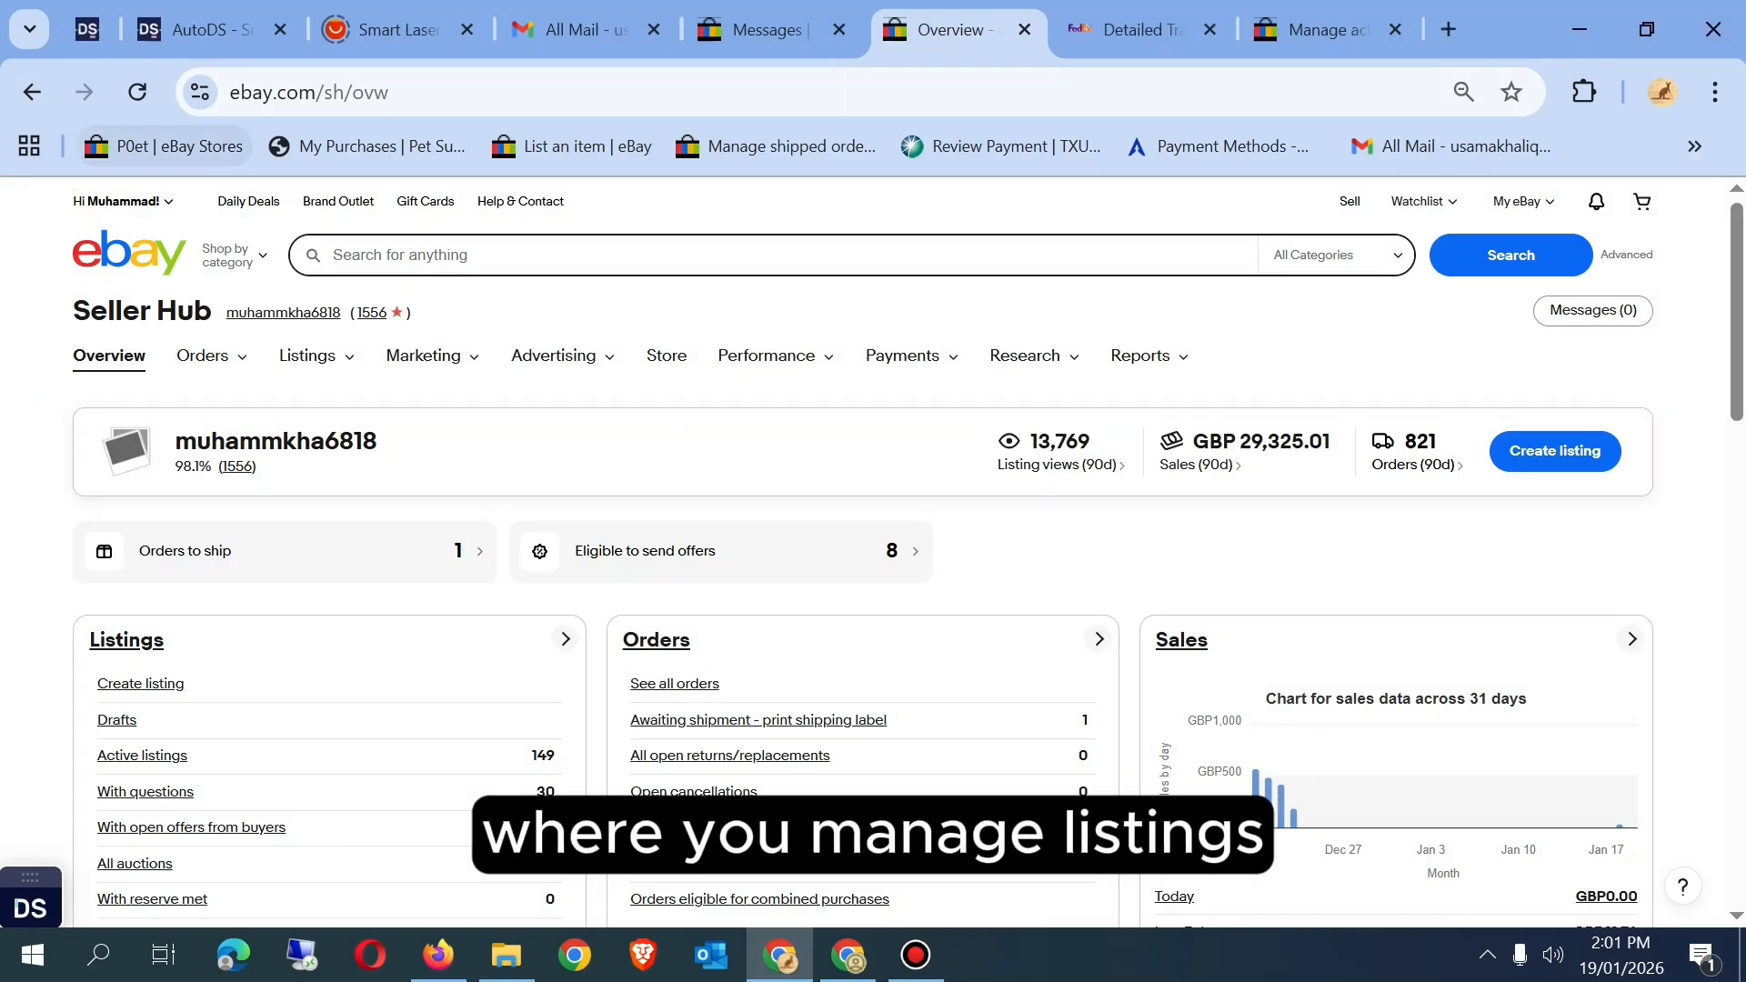
{"action": "mouse_move", "coordinate": [124, 202]}
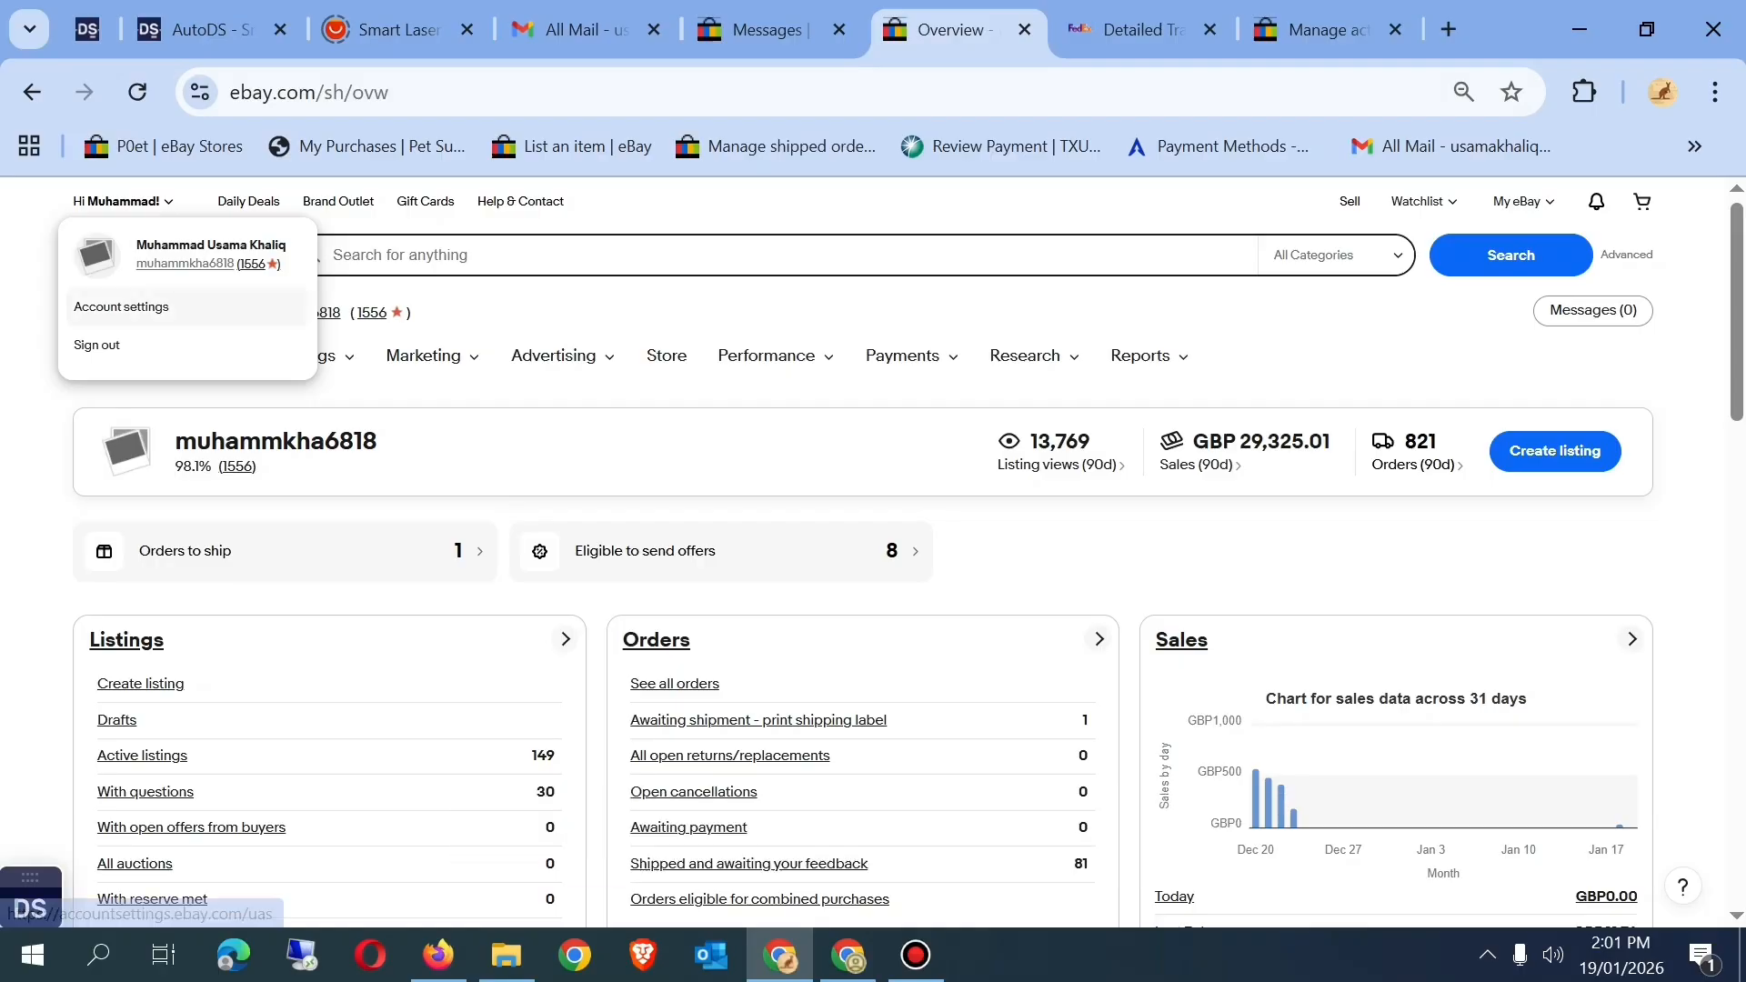
{"action": "left_click", "coordinate": [121, 307]}
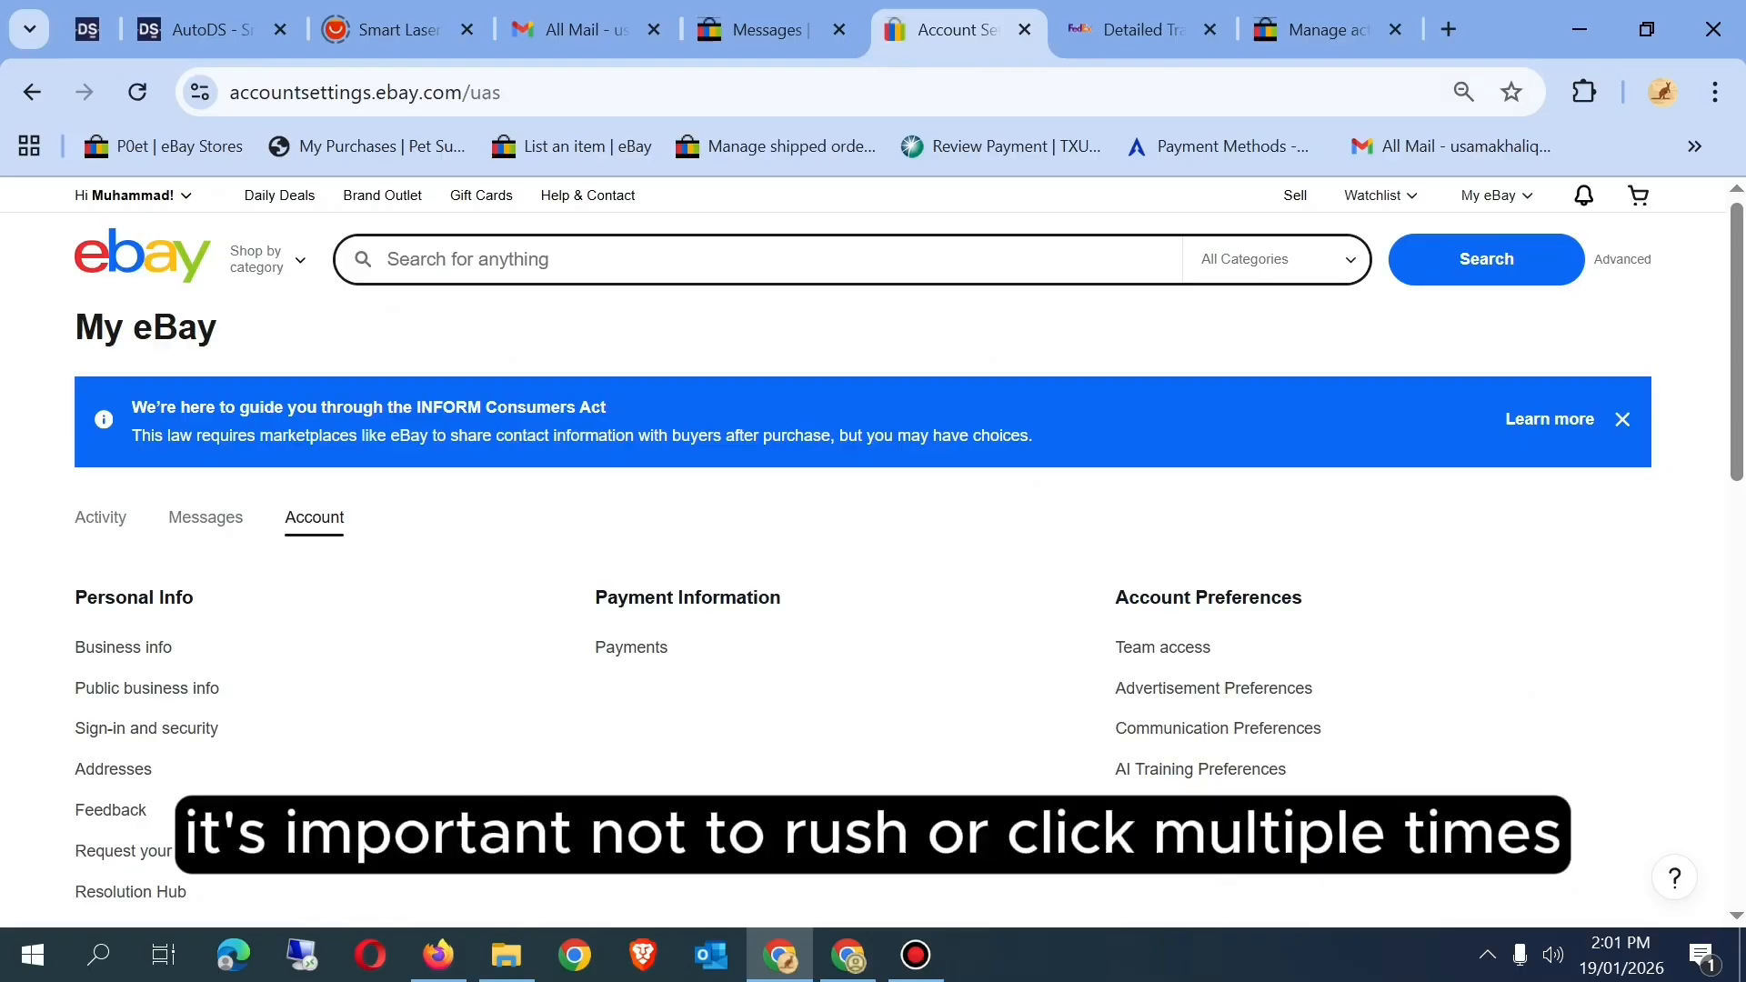
Step: Open Shipping Preferences from the Selling section of the account settings
{"action": "scroll", "coordinate": [873, 546], "scroll_direction": "down", "scroll_amount": 4}
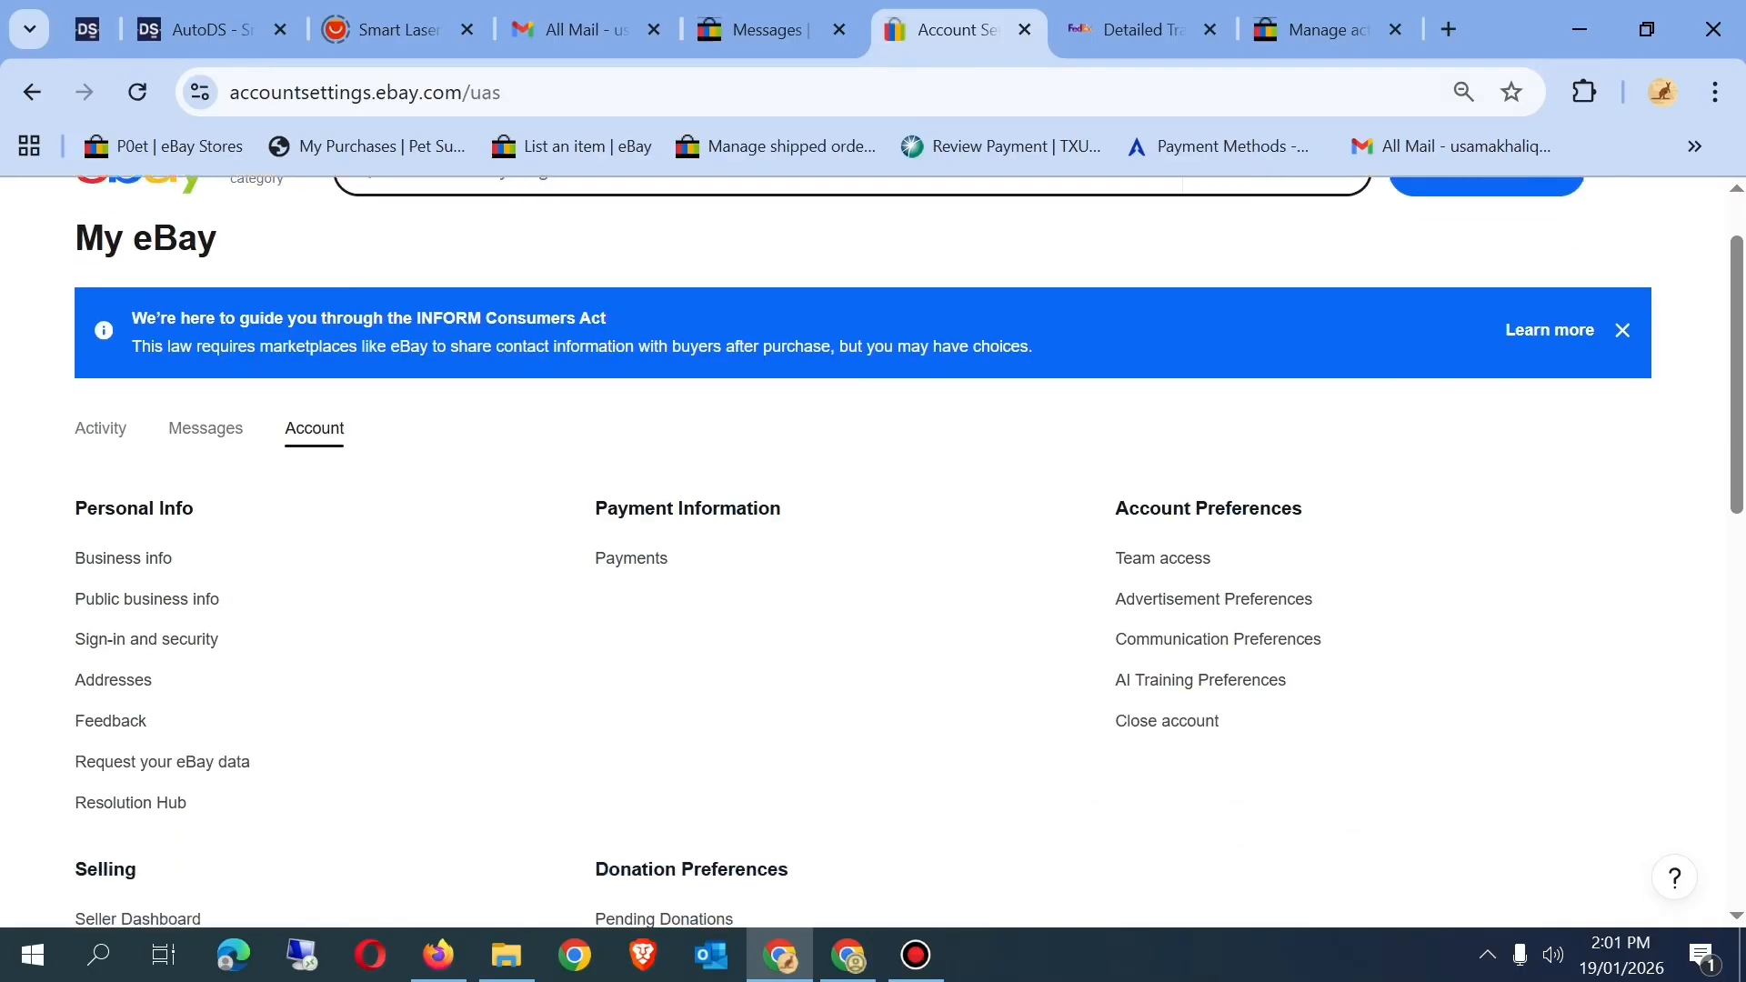
{"action": "scroll", "coordinate": [873, 546], "scroll_direction": "down", "scroll_amount": 3}
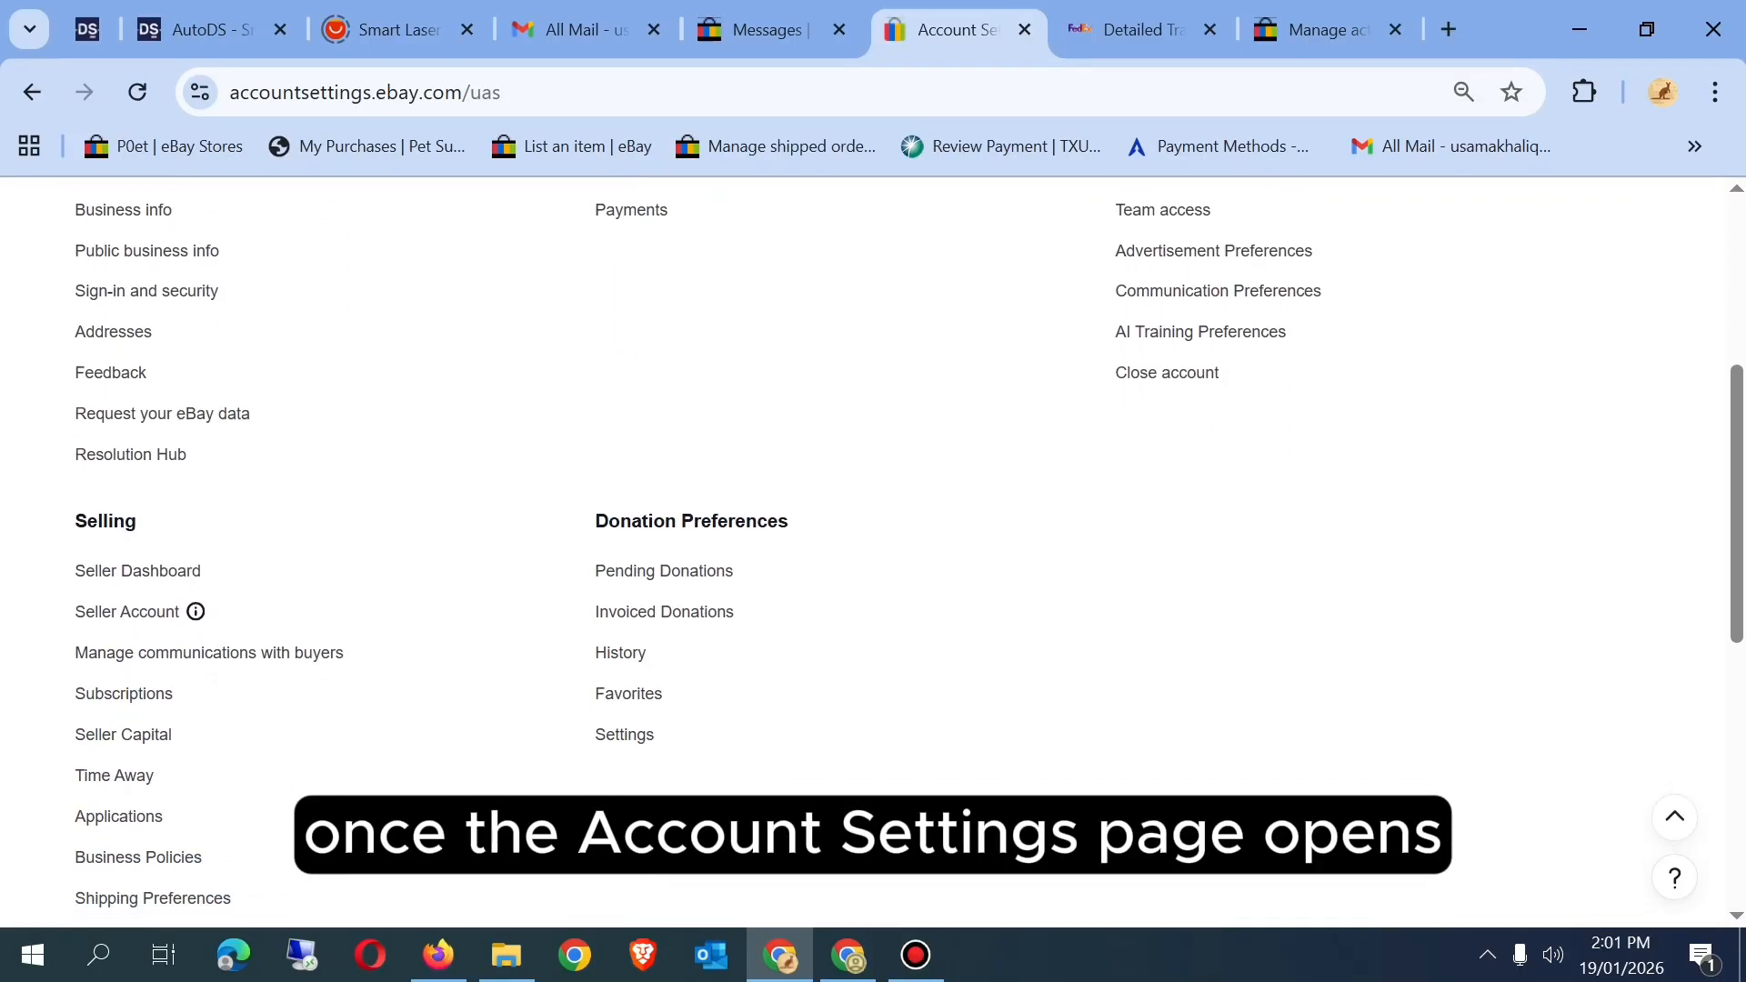
{"action": "key", "text": "ctrl+alt+d"}
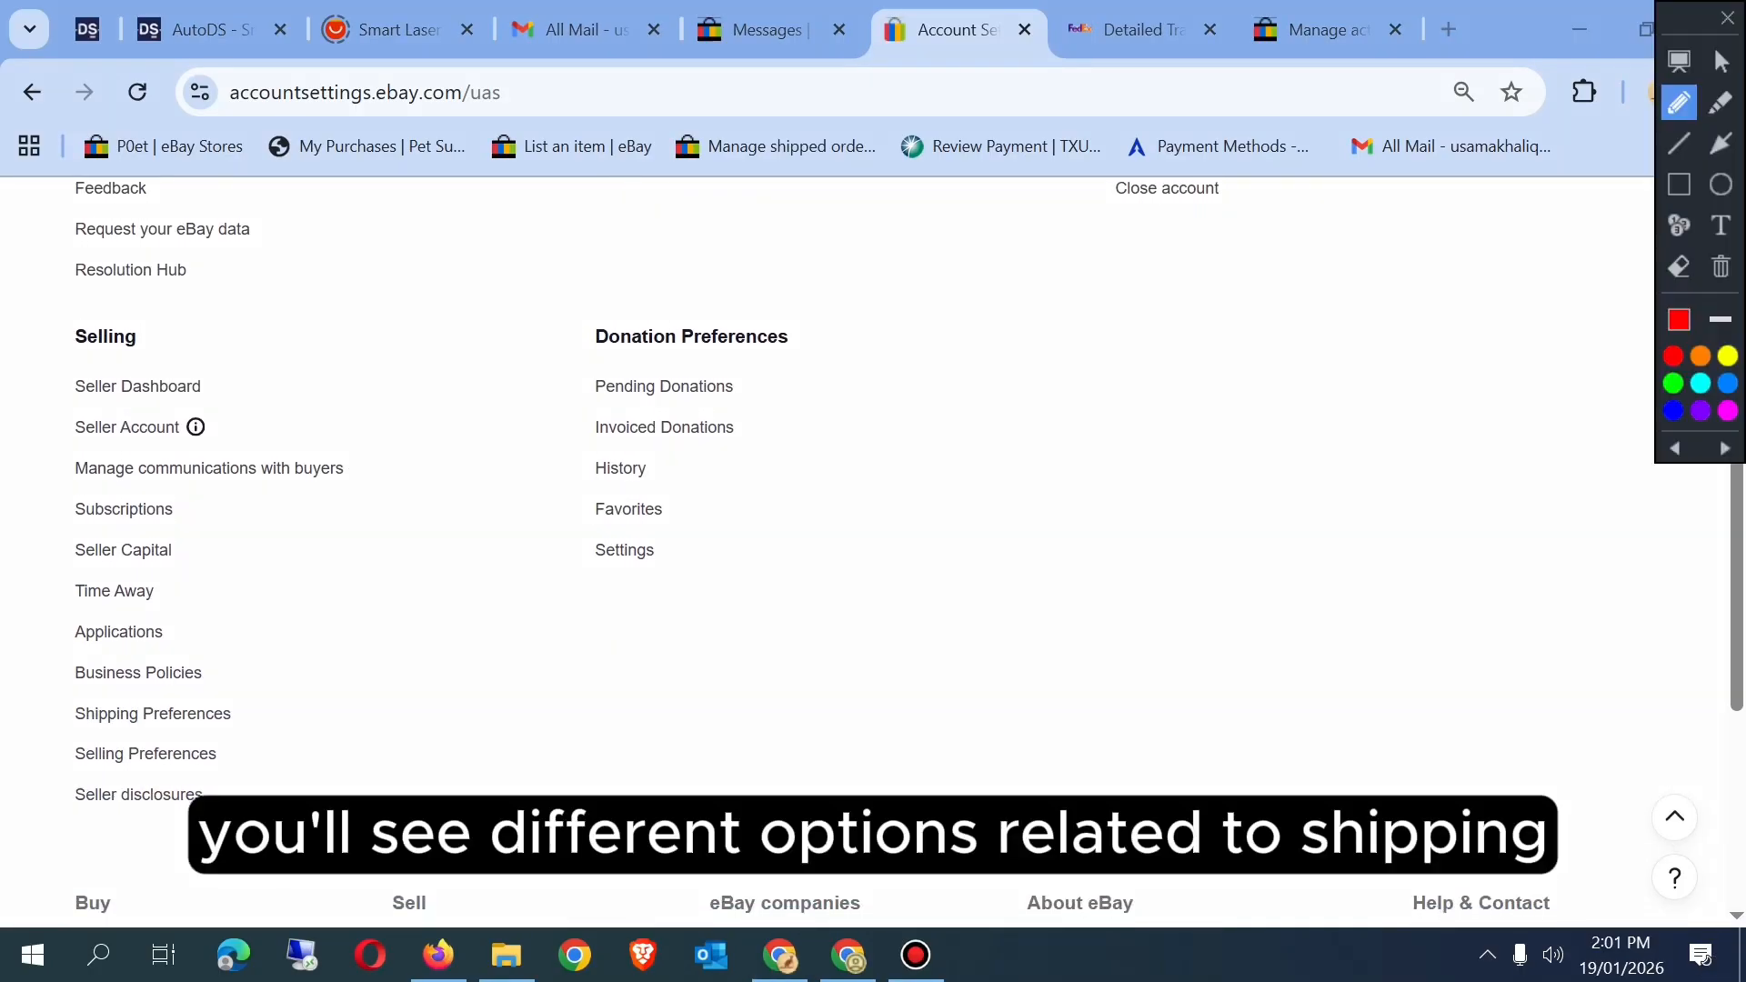
{"action": "mouse_move", "coordinate": [227, 697]}
{"action": "left_mouse_down"}
{"action": "mouse_move", "coordinate": [80, 689]}
{"action": "mouse_move", "coordinate": [55, 708]}
{"action": "mouse_move", "coordinate": [66, 733]}
{"action": "mouse_move", "coordinate": [247, 727]}
{"action": "mouse_move", "coordinate": [229, 697]}
{"action": "left_mouse_up"}
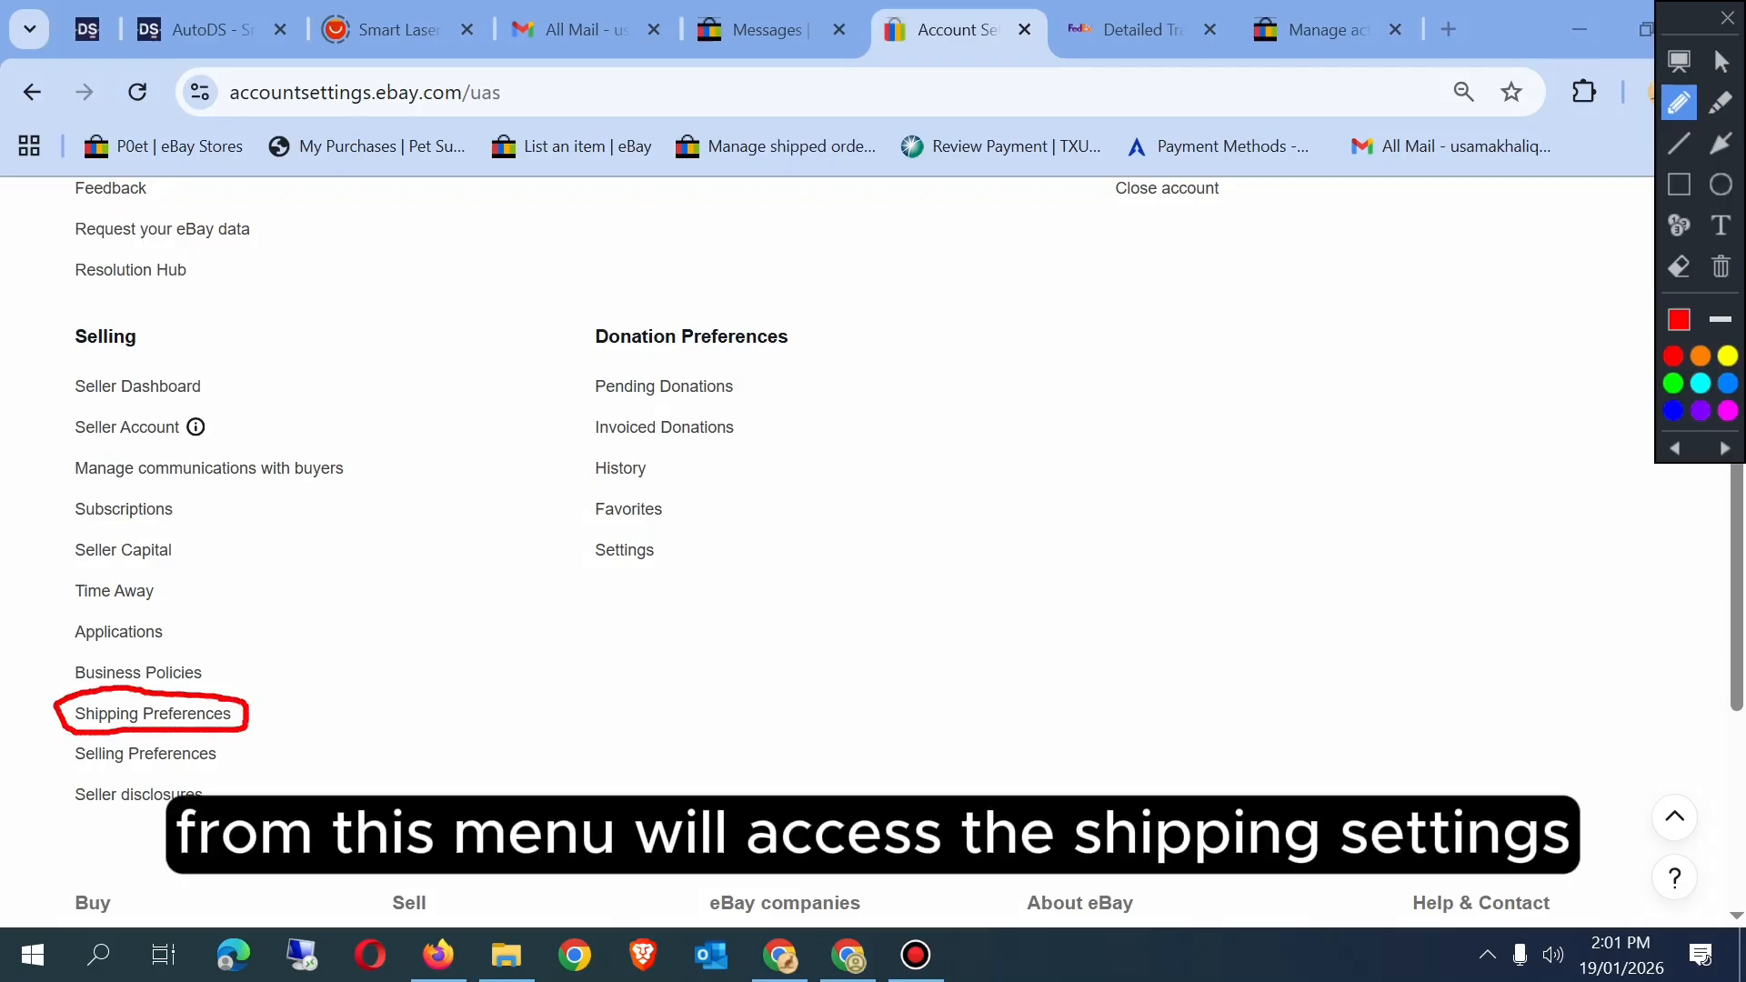
{"action": "left_click", "coordinate": [1726, 17]}
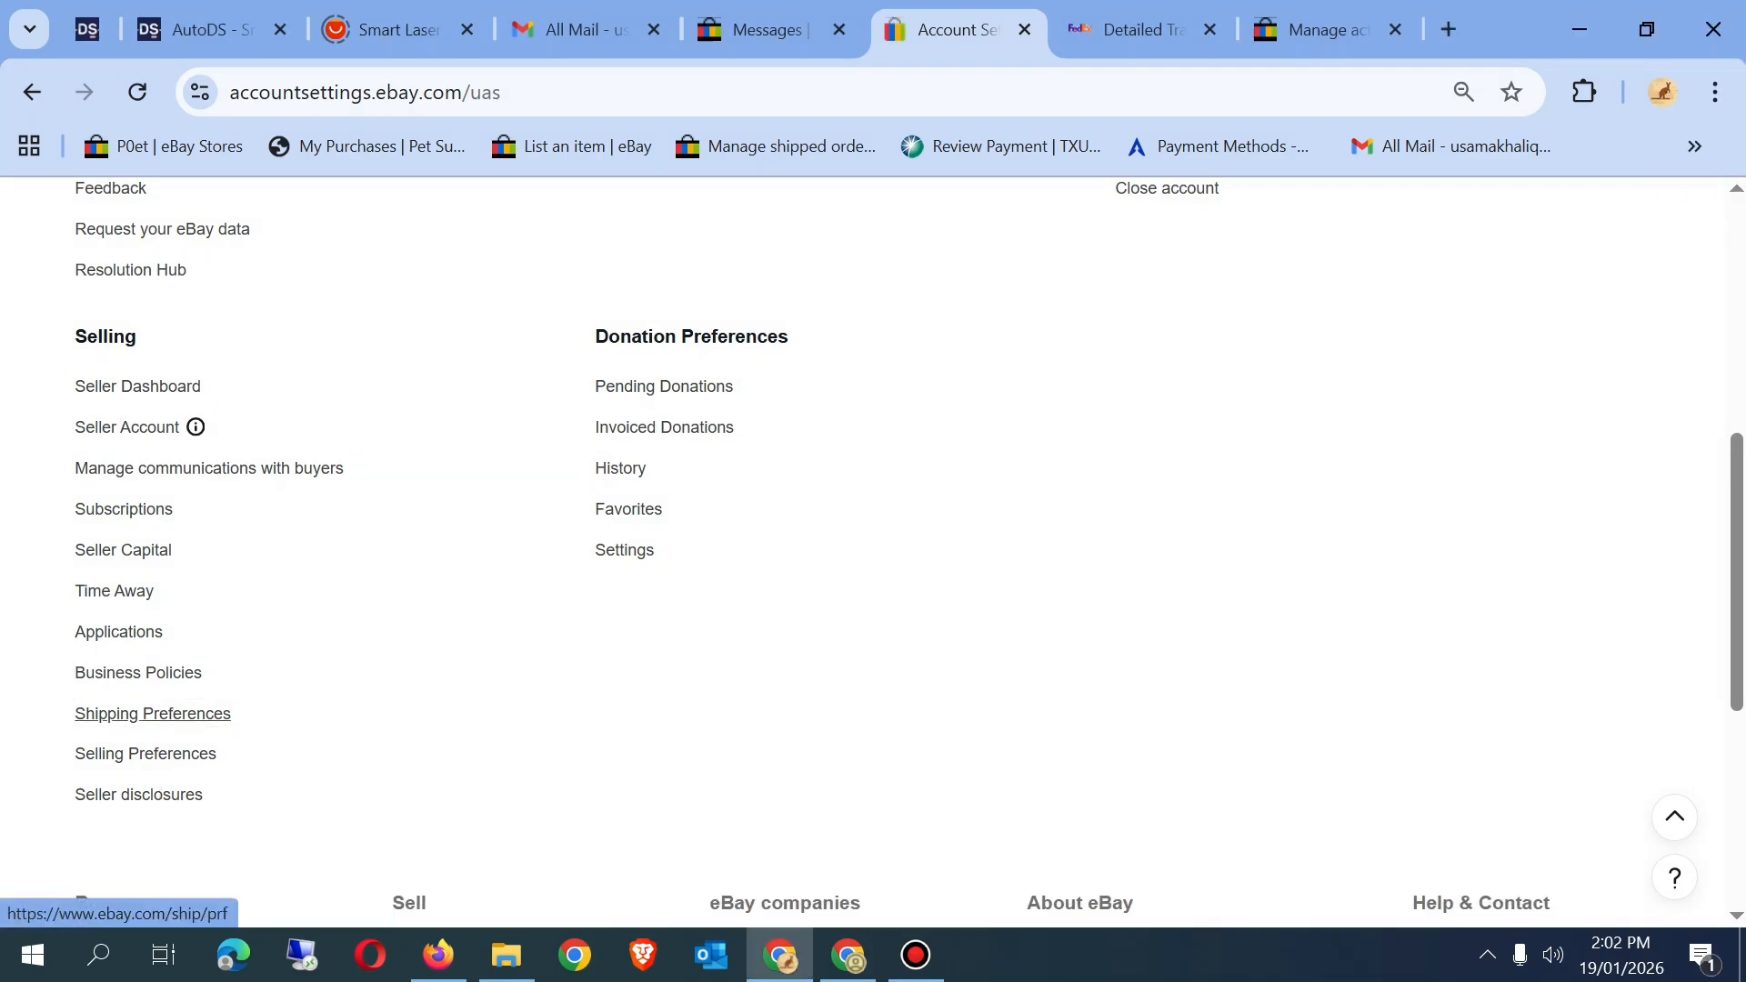
{"action": "left_click", "coordinate": [153, 712]}
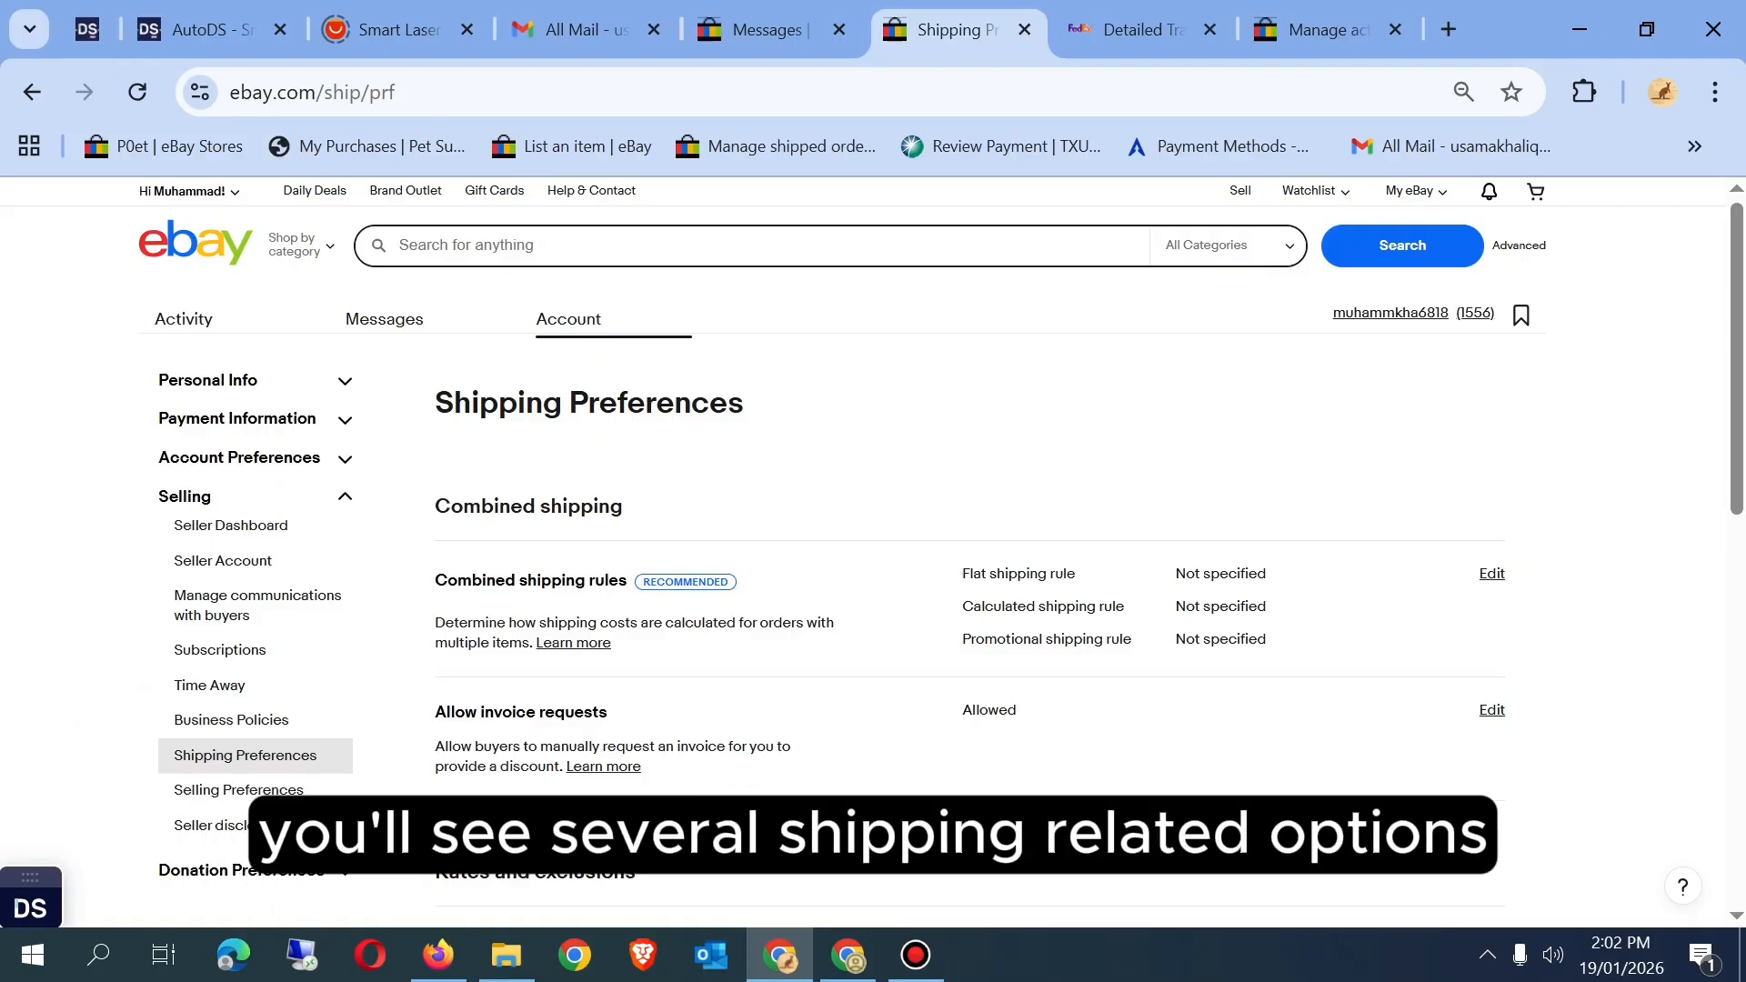
Step: Open the Exclude shipping locations setting under Rates and exclusions for editing
{"action": "scroll", "coordinate": [937, 545], "scroll_direction": "down", "scroll_amount": 2}
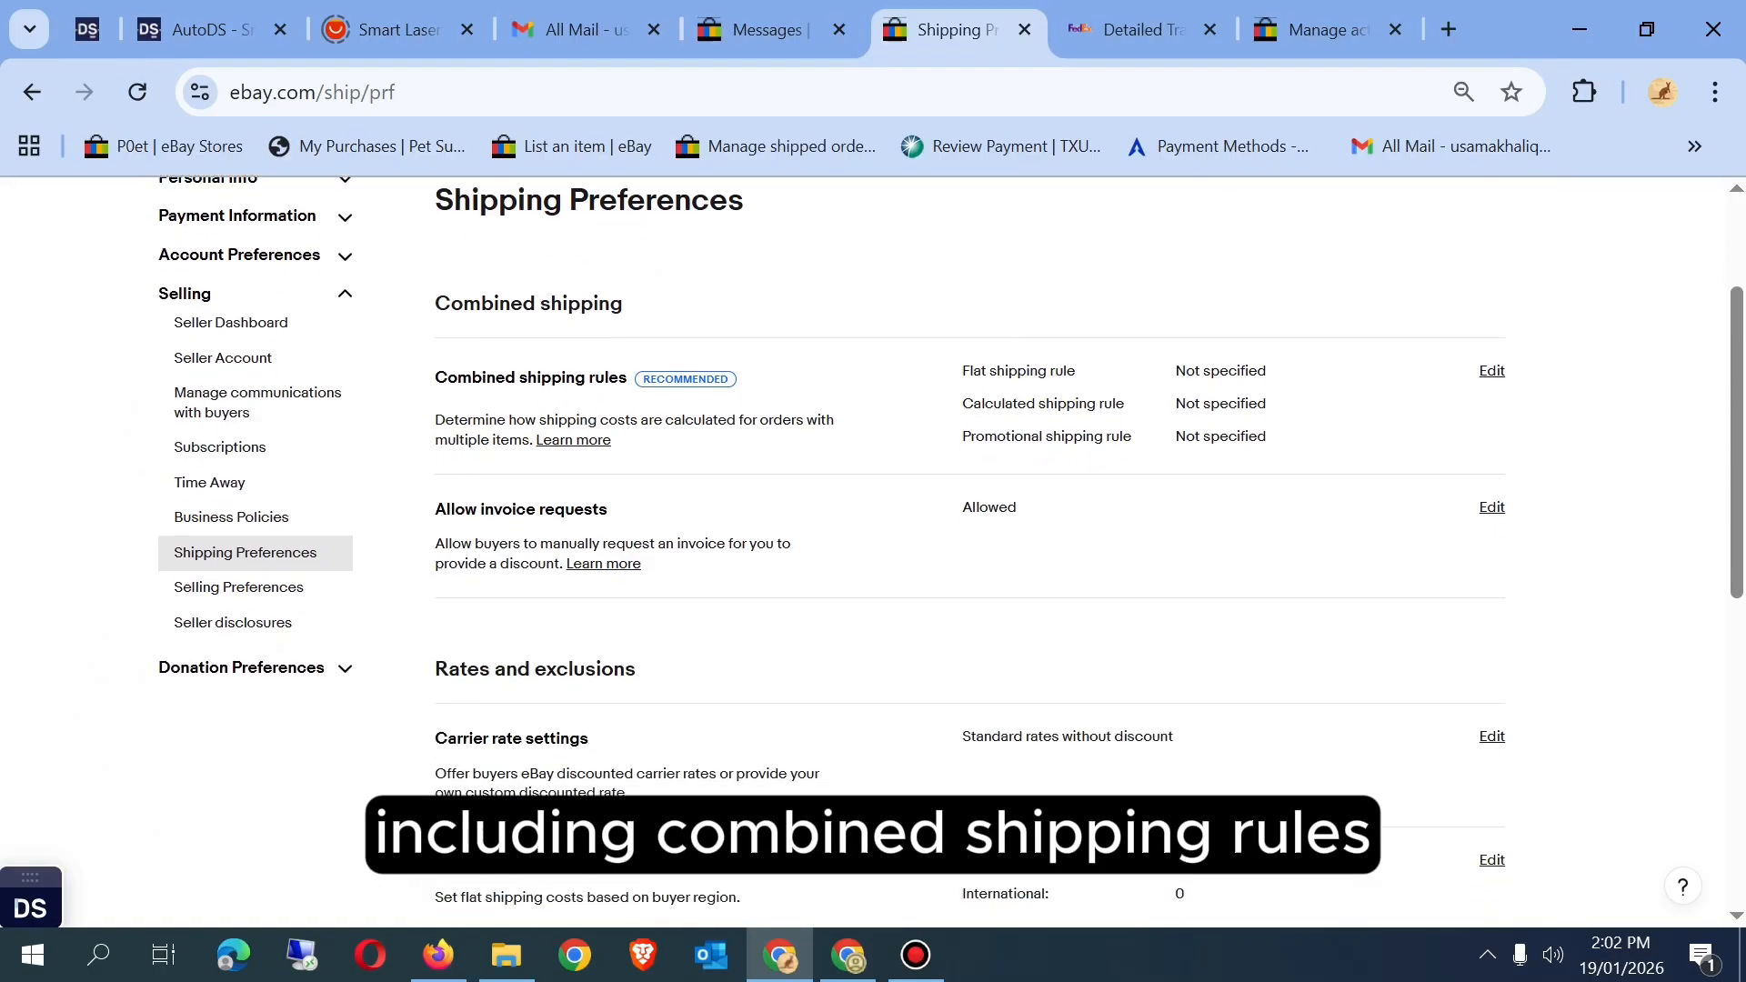
{"action": "scroll", "coordinate": [950, 545], "scroll_direction": "down", "scroll_amount": 2}
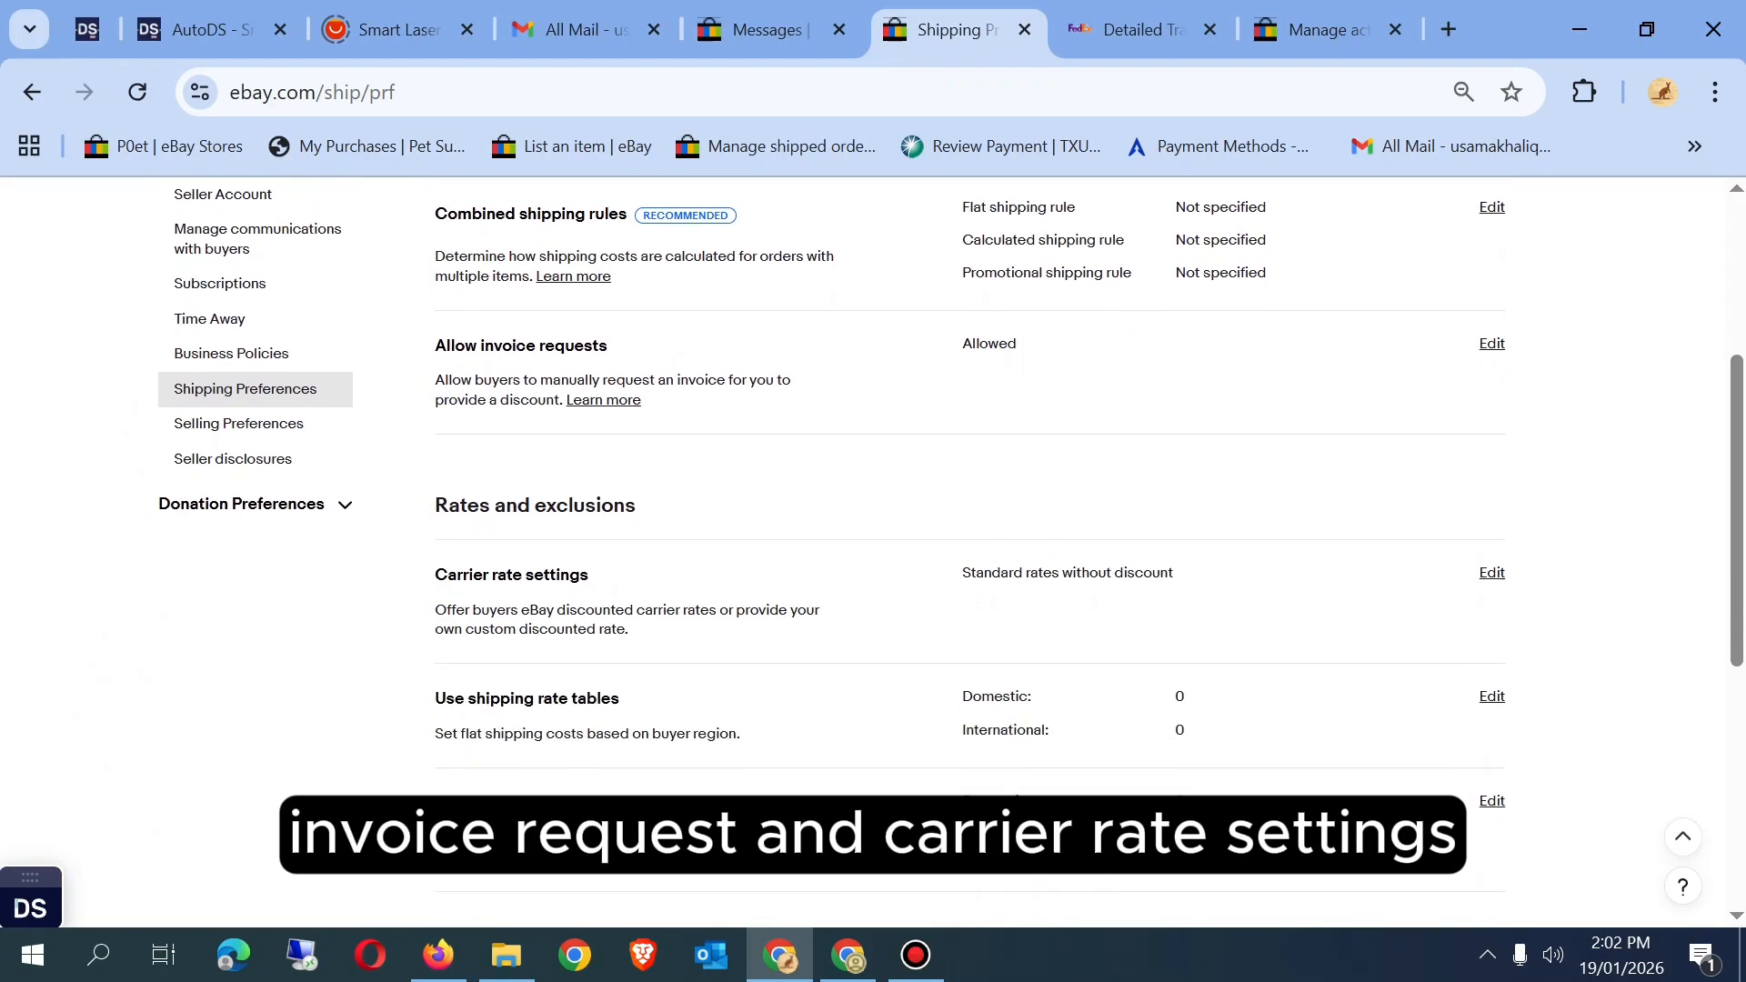
{"action": "scroll", "coordinate": [950, 545], "scroll_direction": "down", "scroll_amount": 2}
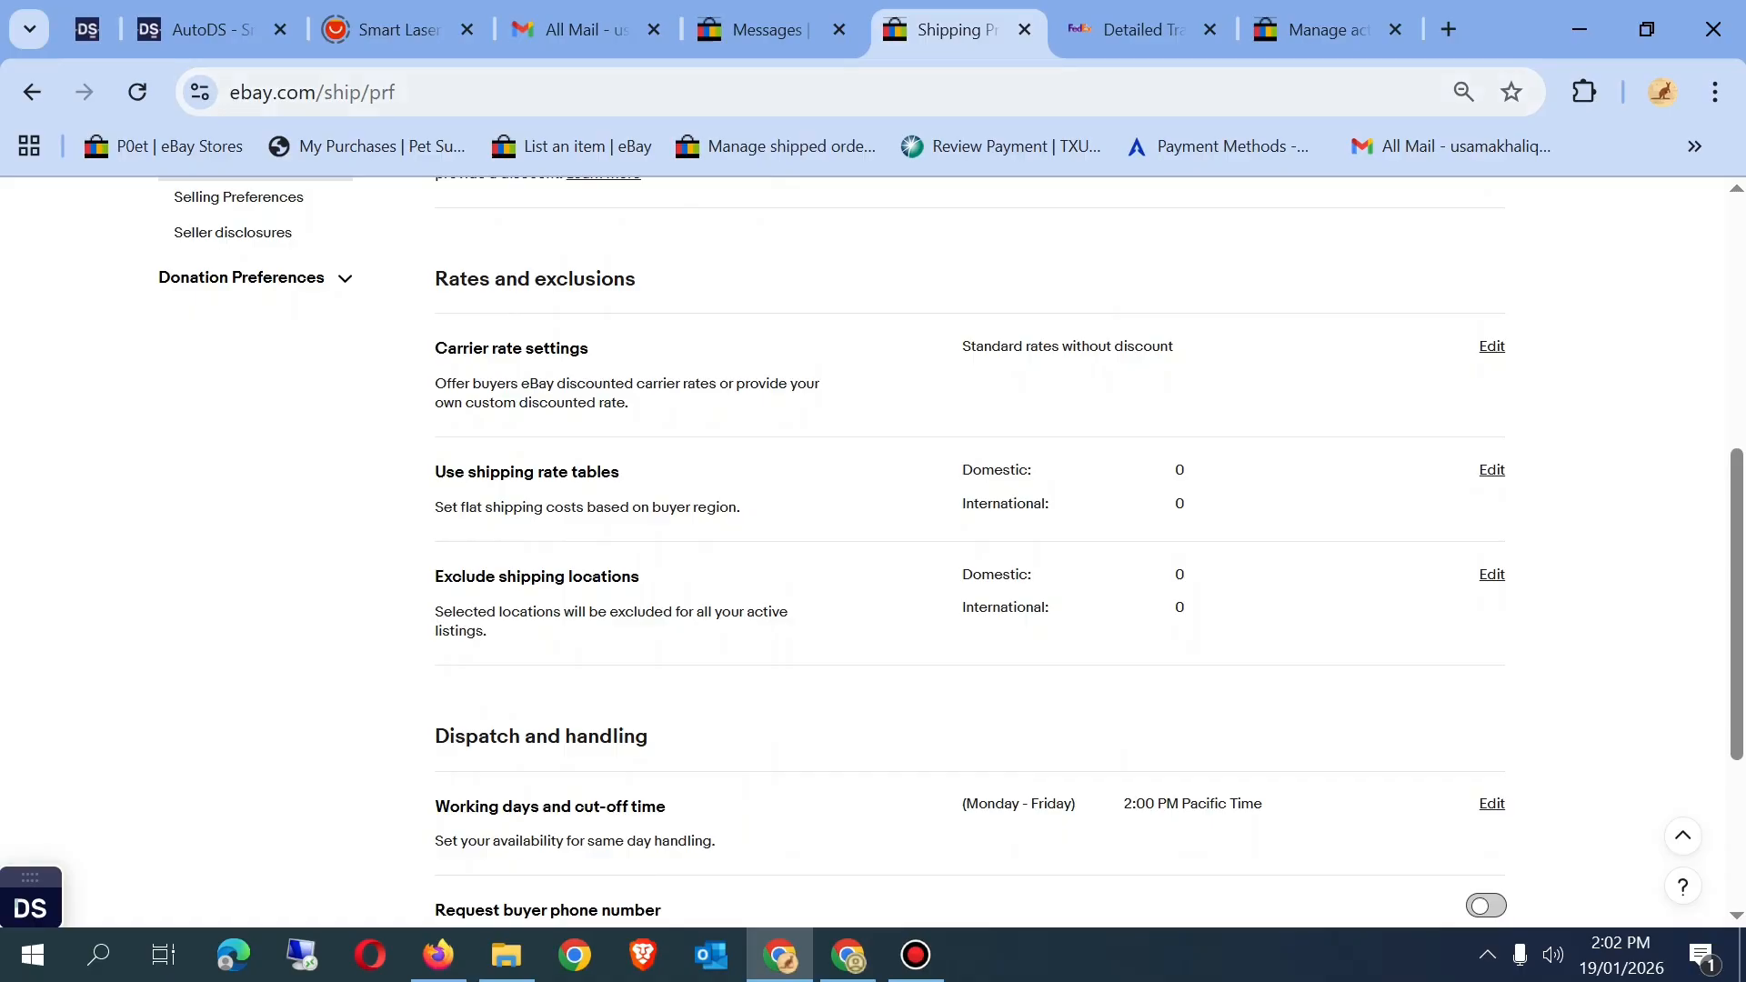
{"action": "key", "text": "ctrl+alt+d"}
{"action": "mouse_move", "coordinate": [438, 549]}
{"action": "left_mouse_down"}
{"action": "mouse_move", "coordinate": [405, 571]}
{"action": "mouse_move", "coordinate": [450, 691]}
{"action": "mouse_move", "coordinate": [691, 711]}
{"action": "mouse_move", "coordinate": [1100, 704]}
{"action": "mouse_move", "coordinate": [1533, 635]}
{"action": "mouse_move", "coordinate": [1549, 558]}
{"action": "mouse_move", "coordinate": [1273, 521]}
{"action": "mouse_move", "coordinate": [432, 556]}
{"action": "left_mouse_up"}
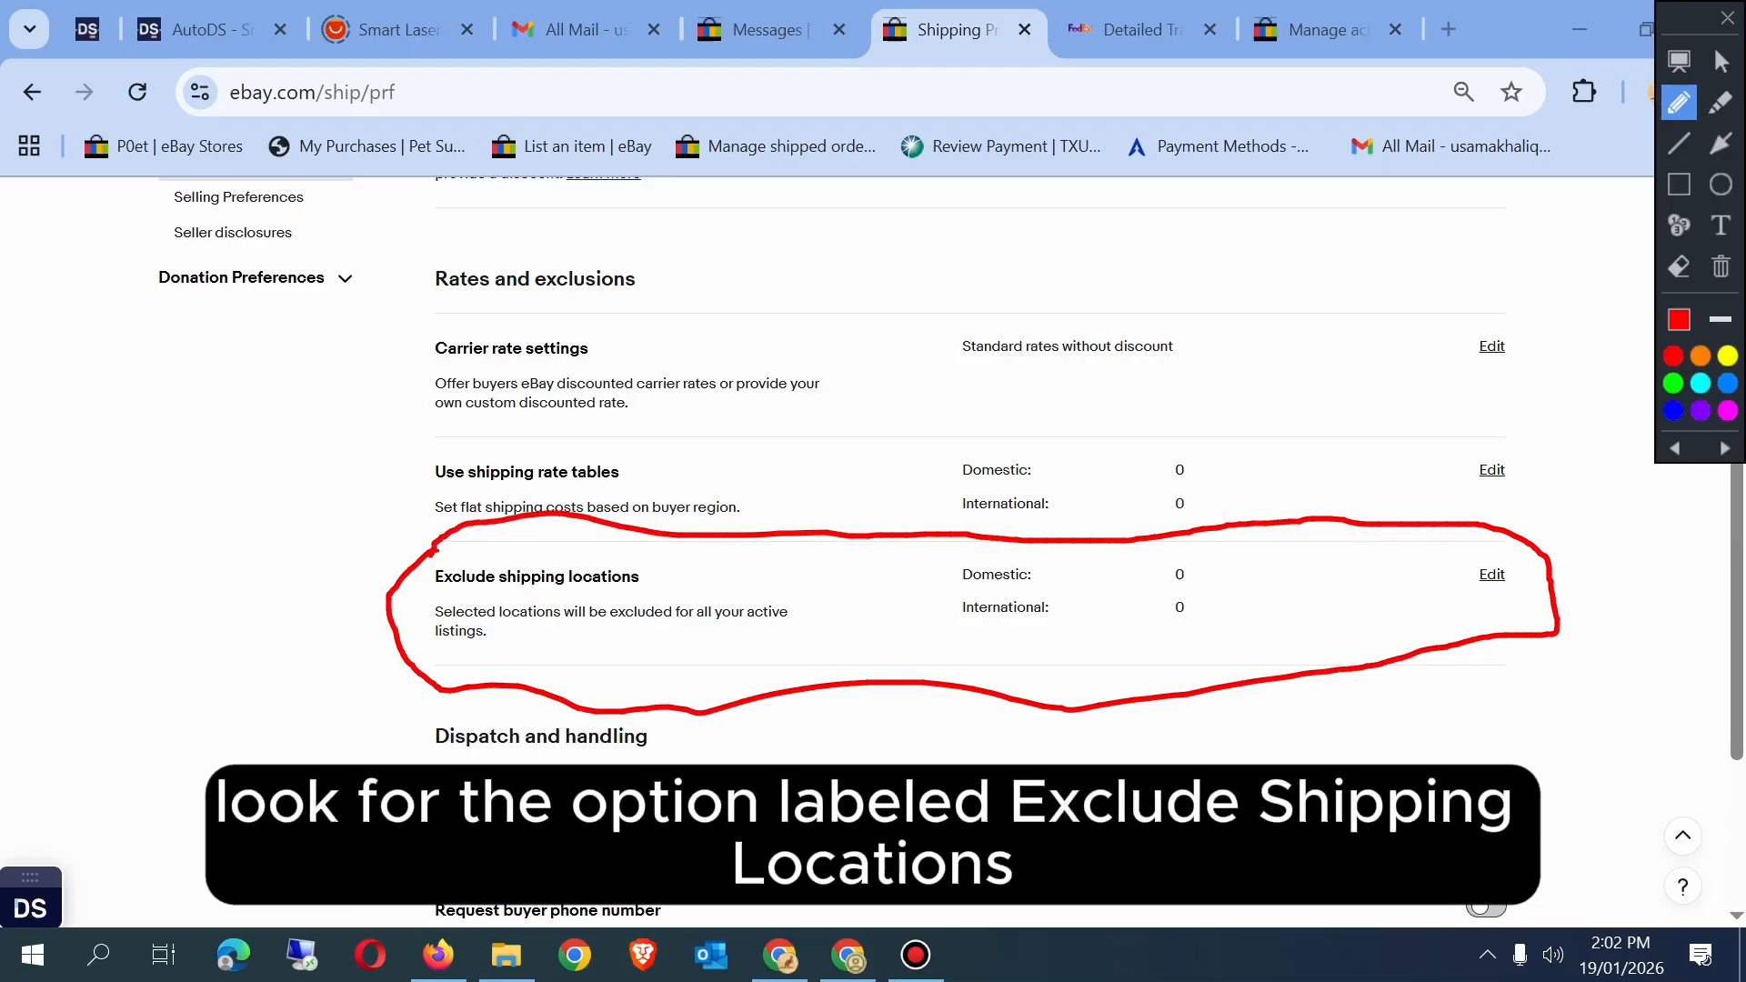
{"action": "left_click", "coordinate": [1727, 18]}
{"action": "left_click", "coordinate": [1117, 18]}
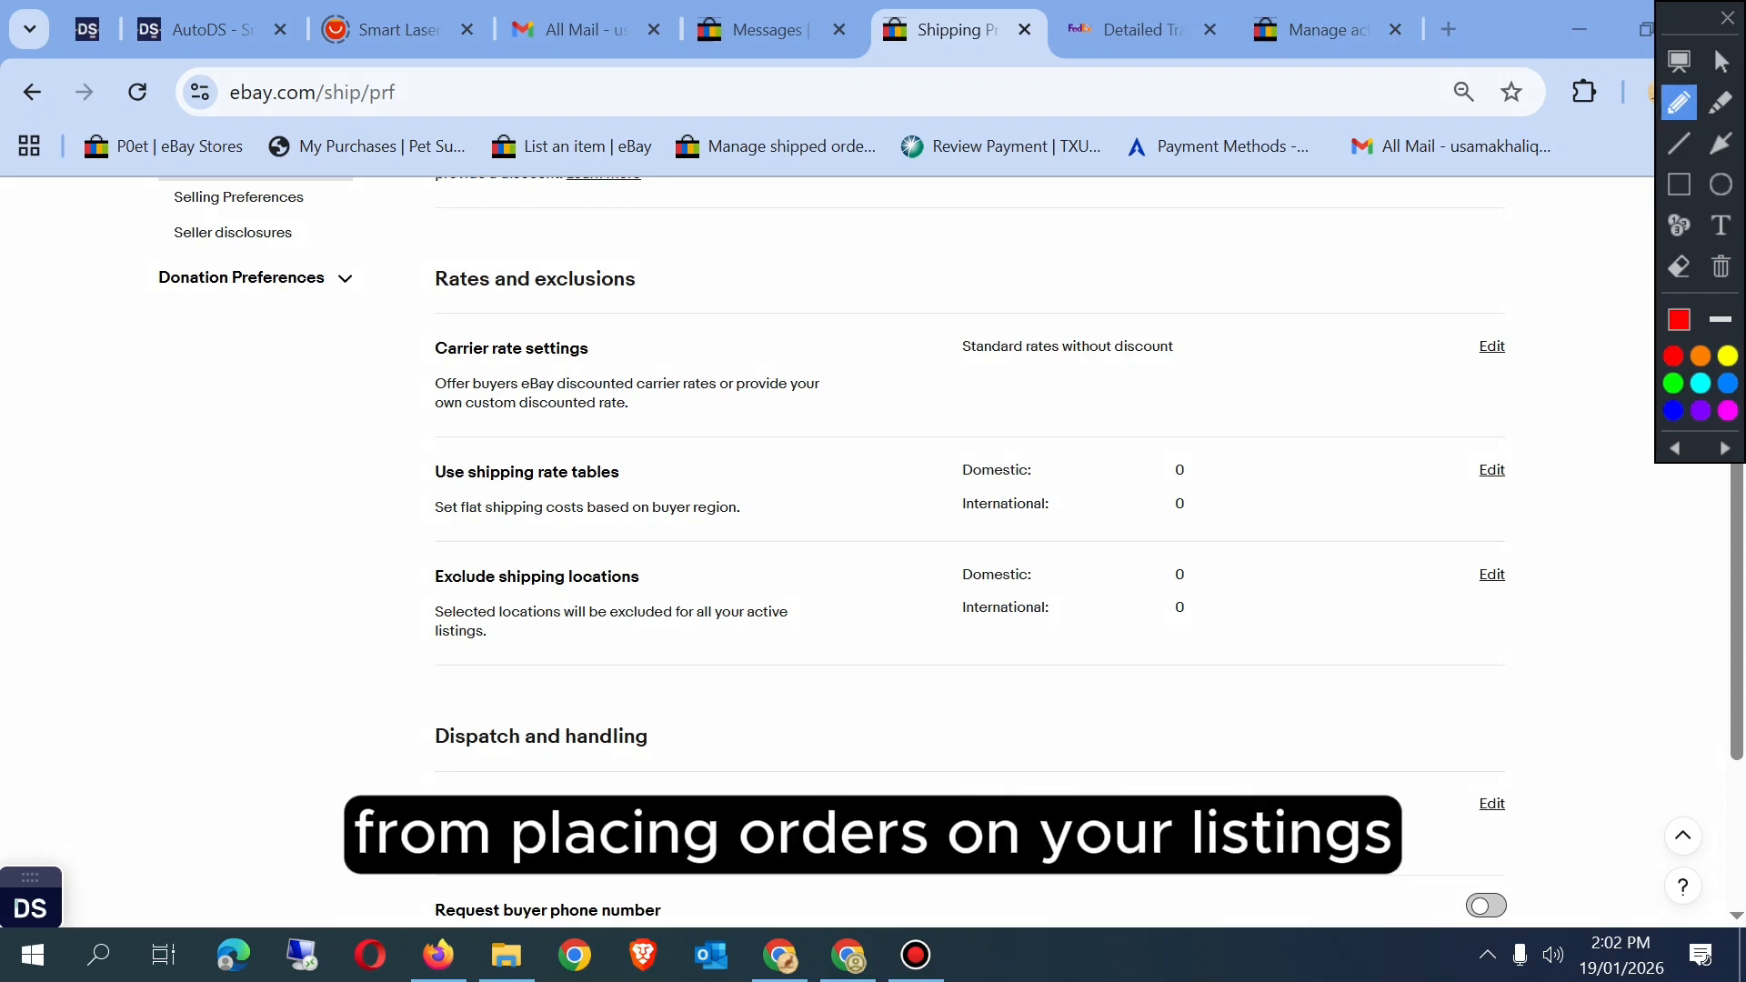
{"action": "mouse_move", "coordinate": [1471, 543]}
{"action": "left_mouse_down"}
{"action": "mouse_move", "coordinate": [1457, 584]}
{"action": "mouse_move", "coordinate": [1551, 553]}
{"action": "mouse_move", "coordinate": [1441, 549]}
{"action": "left_mouse_up"}
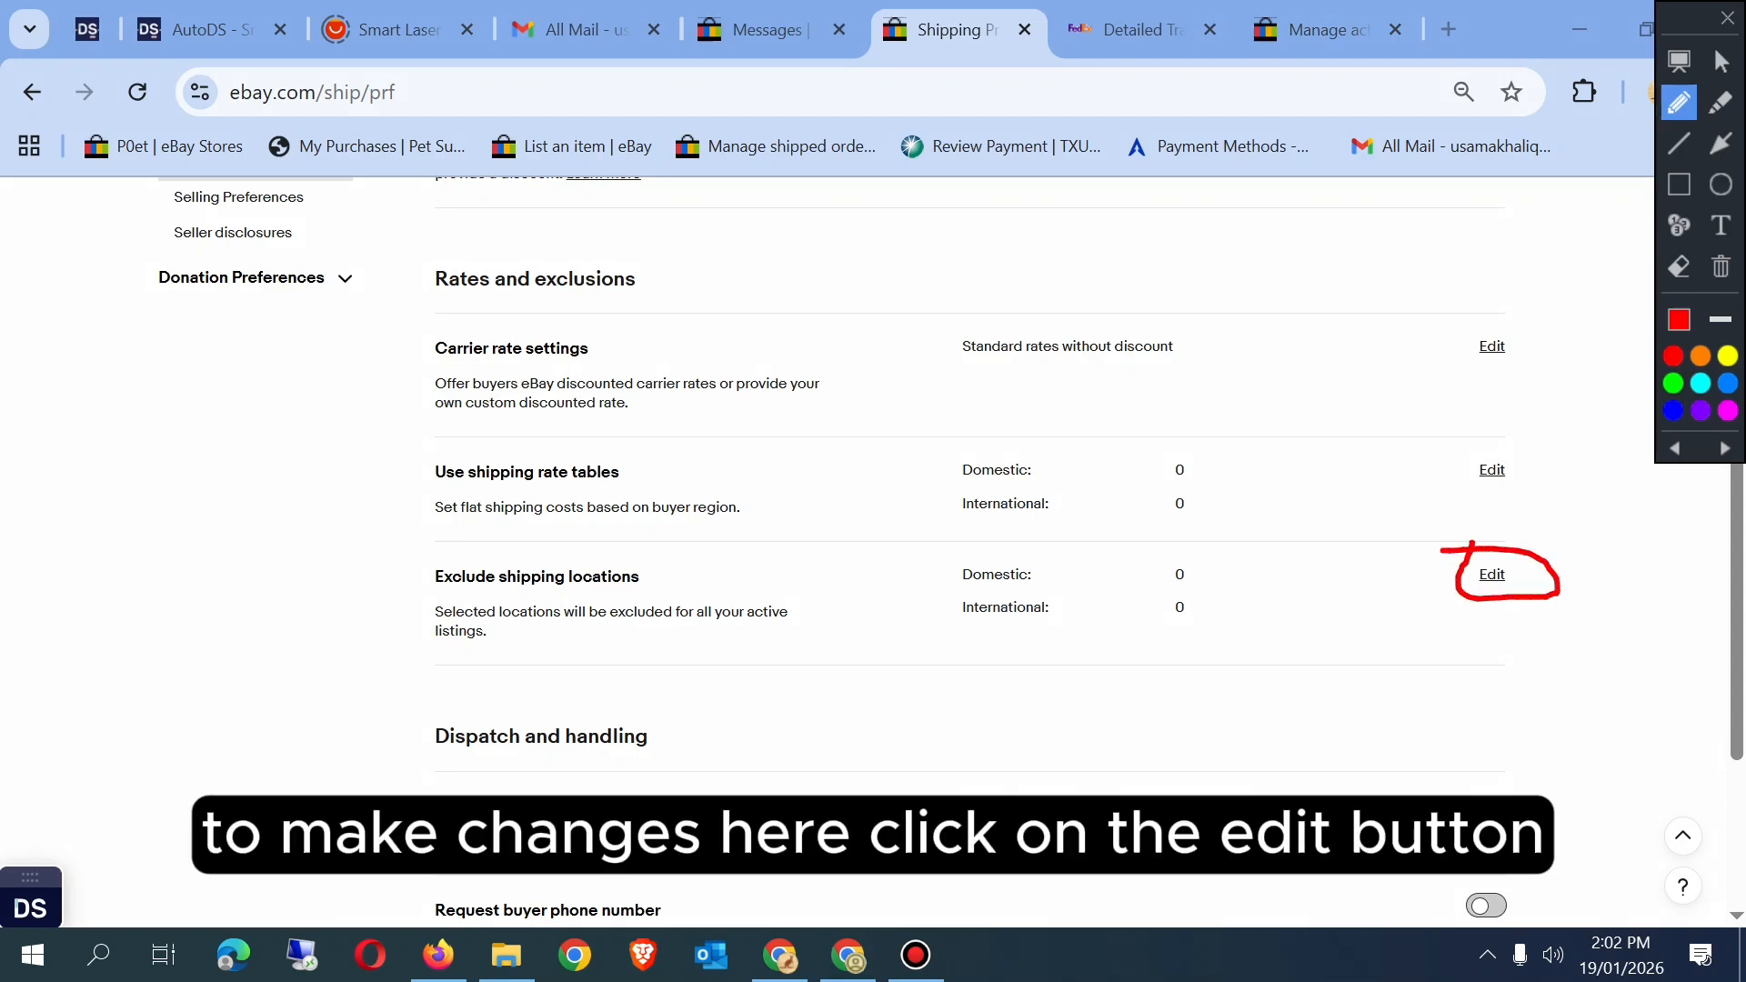
{"action": "left_click", "coordinate": [1727, 17]}
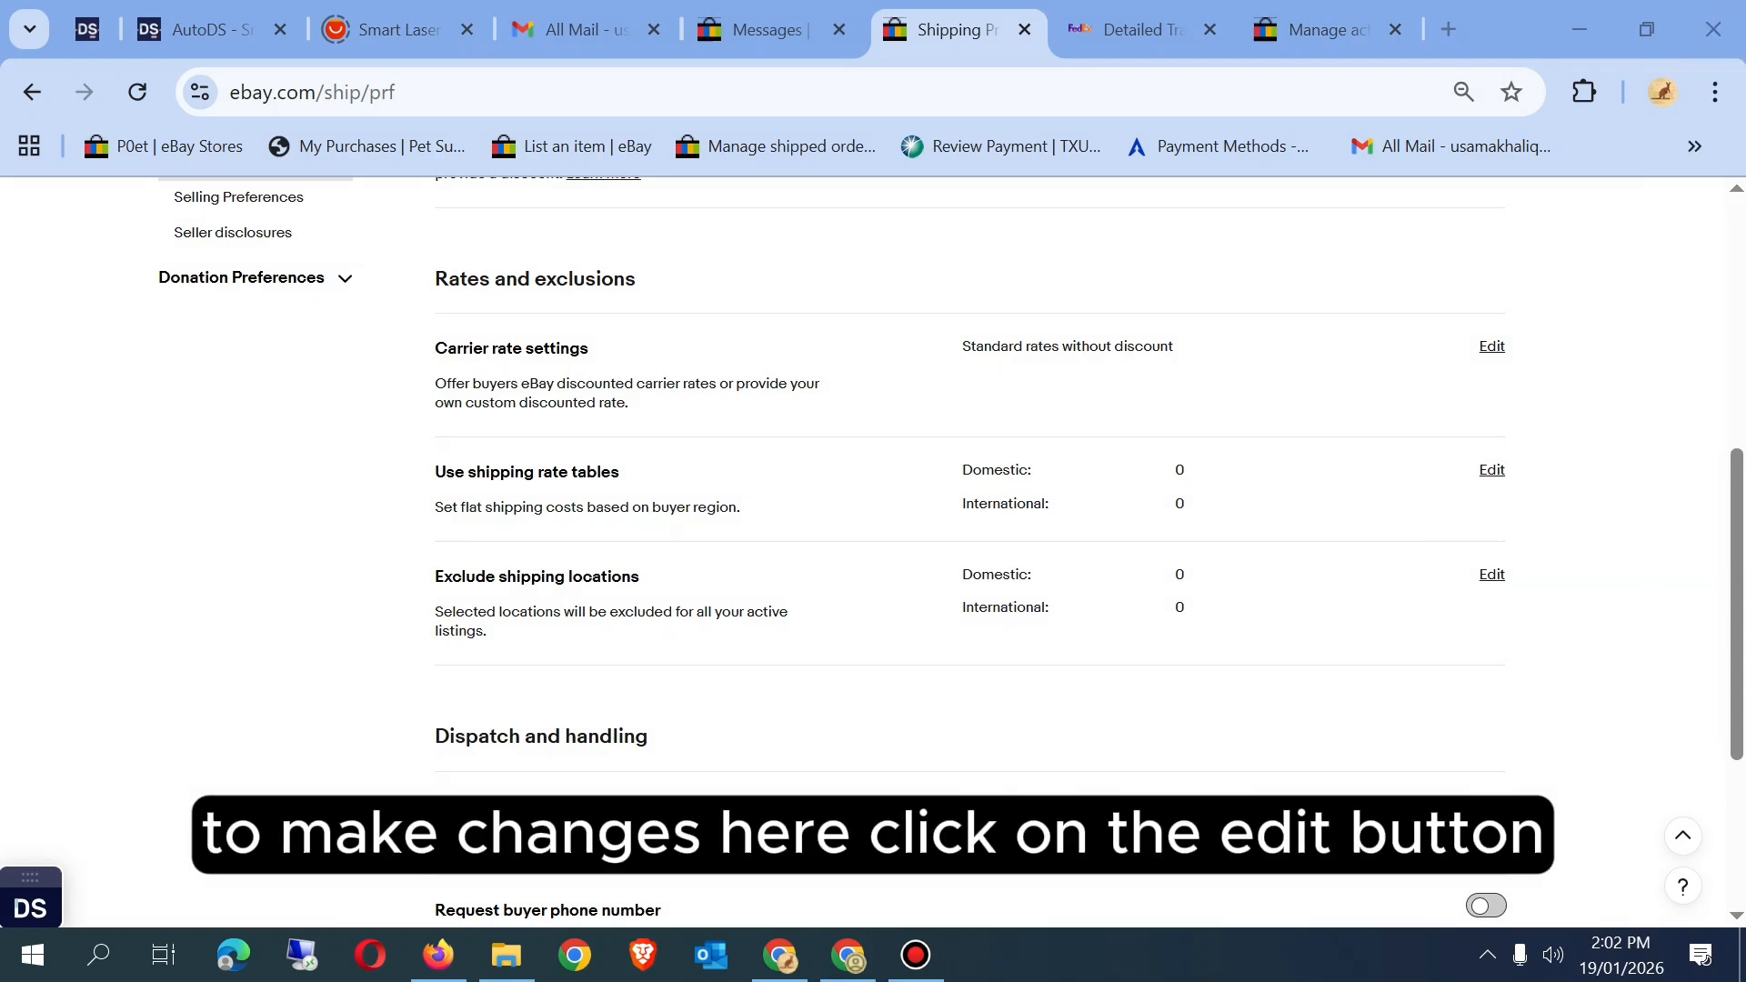
{"action": "left_click", "coordinate": [1491, 574]}
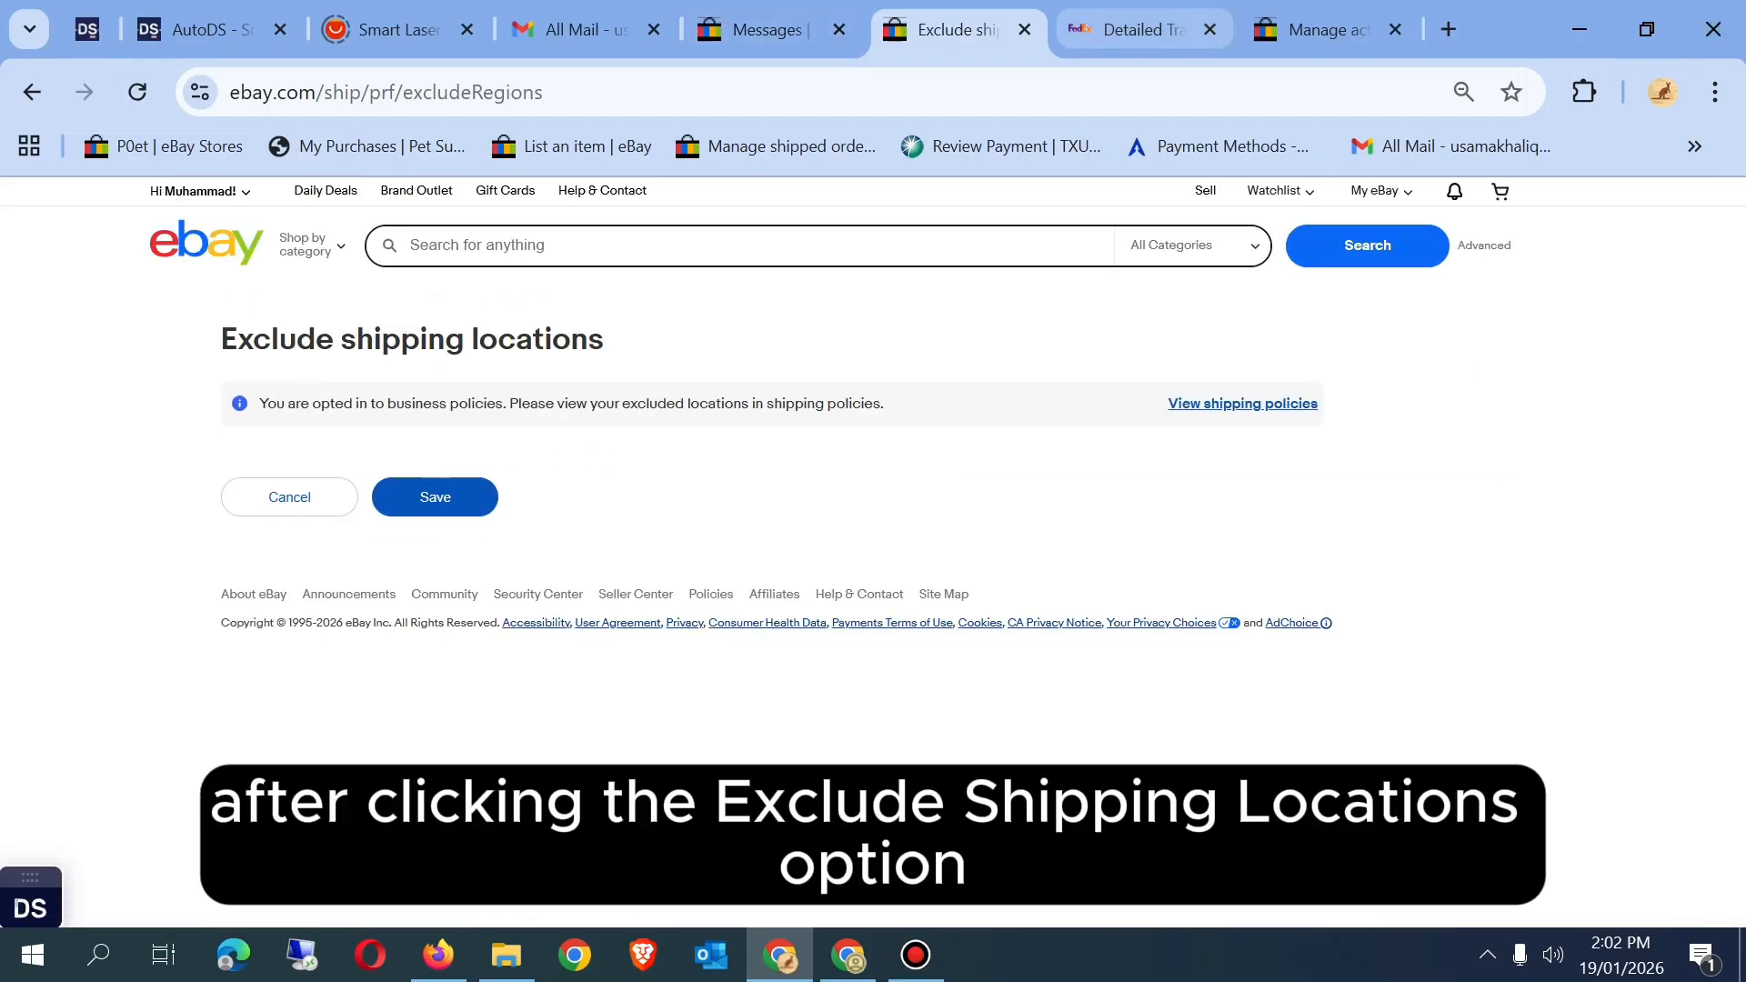
Step: Go from the Exclude shipping locations page to the shipping policies
{"action": "left_click", "coordinate": [1117, 17]}
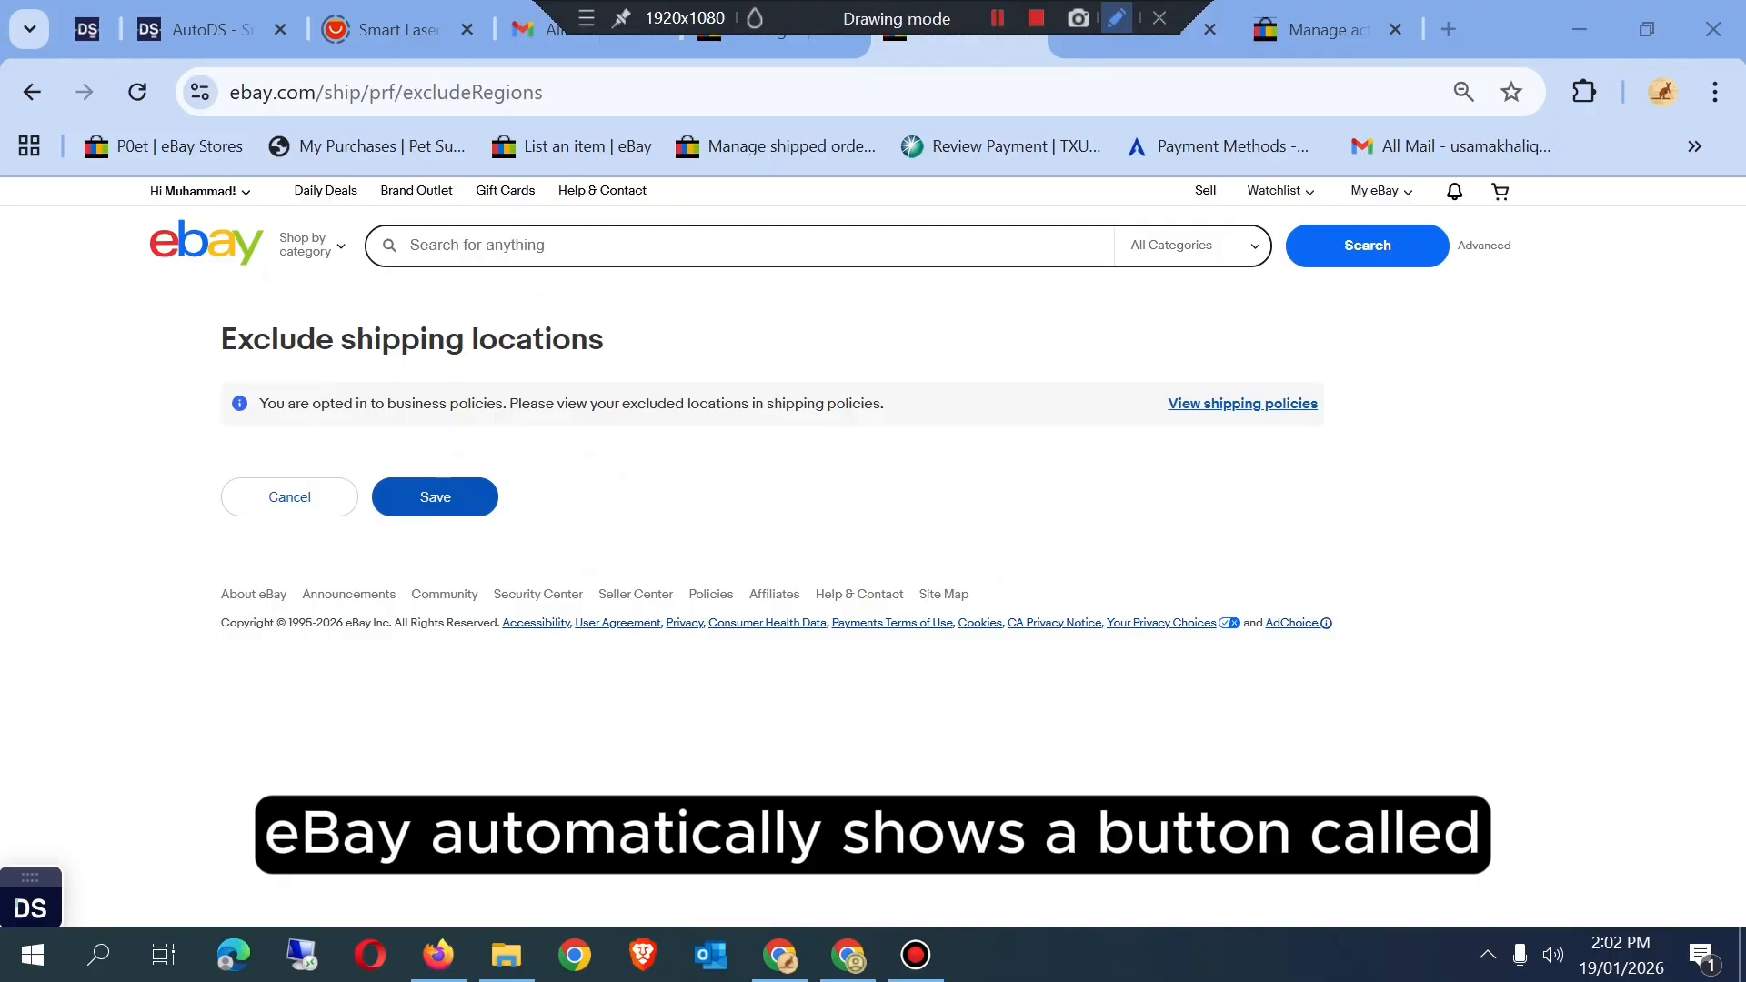
{"action": "mouse_move", "coordinate": [1319, 350]}
{"action": "left_mouse_down"}
{"action": "mouse_move", "coordinate": [1094, 355]}
{"action": "mouse_move", "coordinate": [1355, 400]}
{"action": "mouse_move", "coordinate": [1278, 336]}
{"action": "left_mouse_up"}
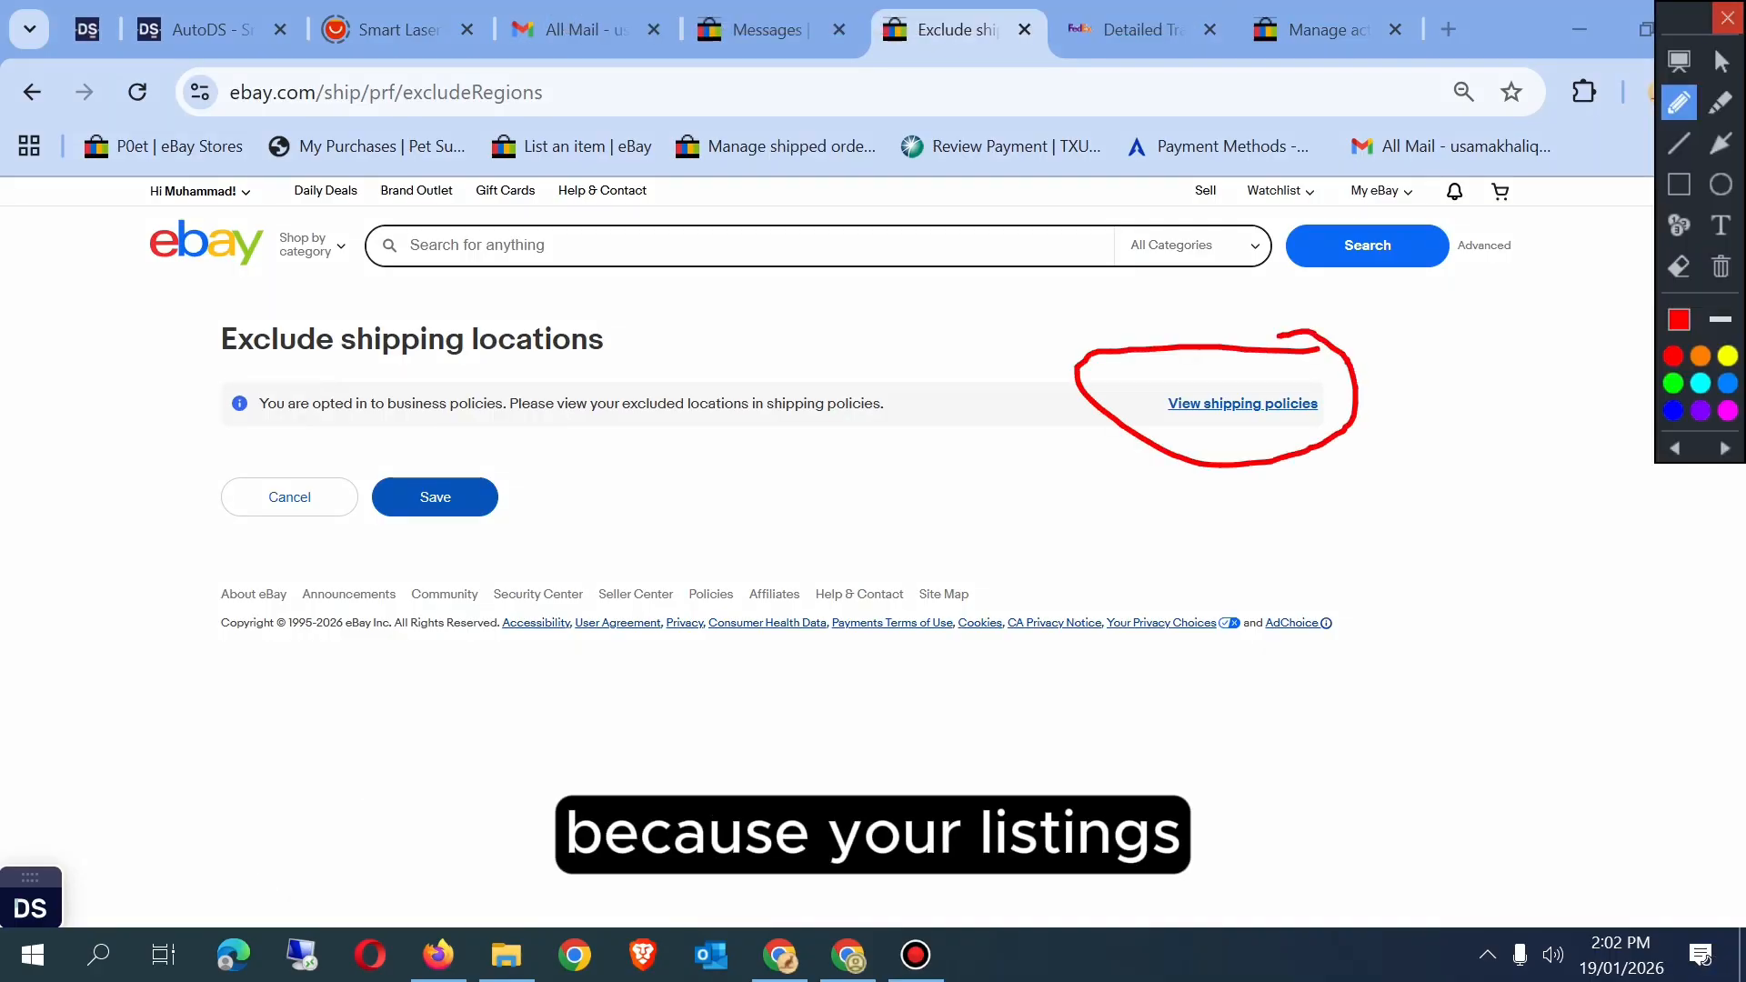
{"action": "left_click", "coordinate": [1727, 17]}
{"action": "left_click", "coordinate": [1242, 402]}
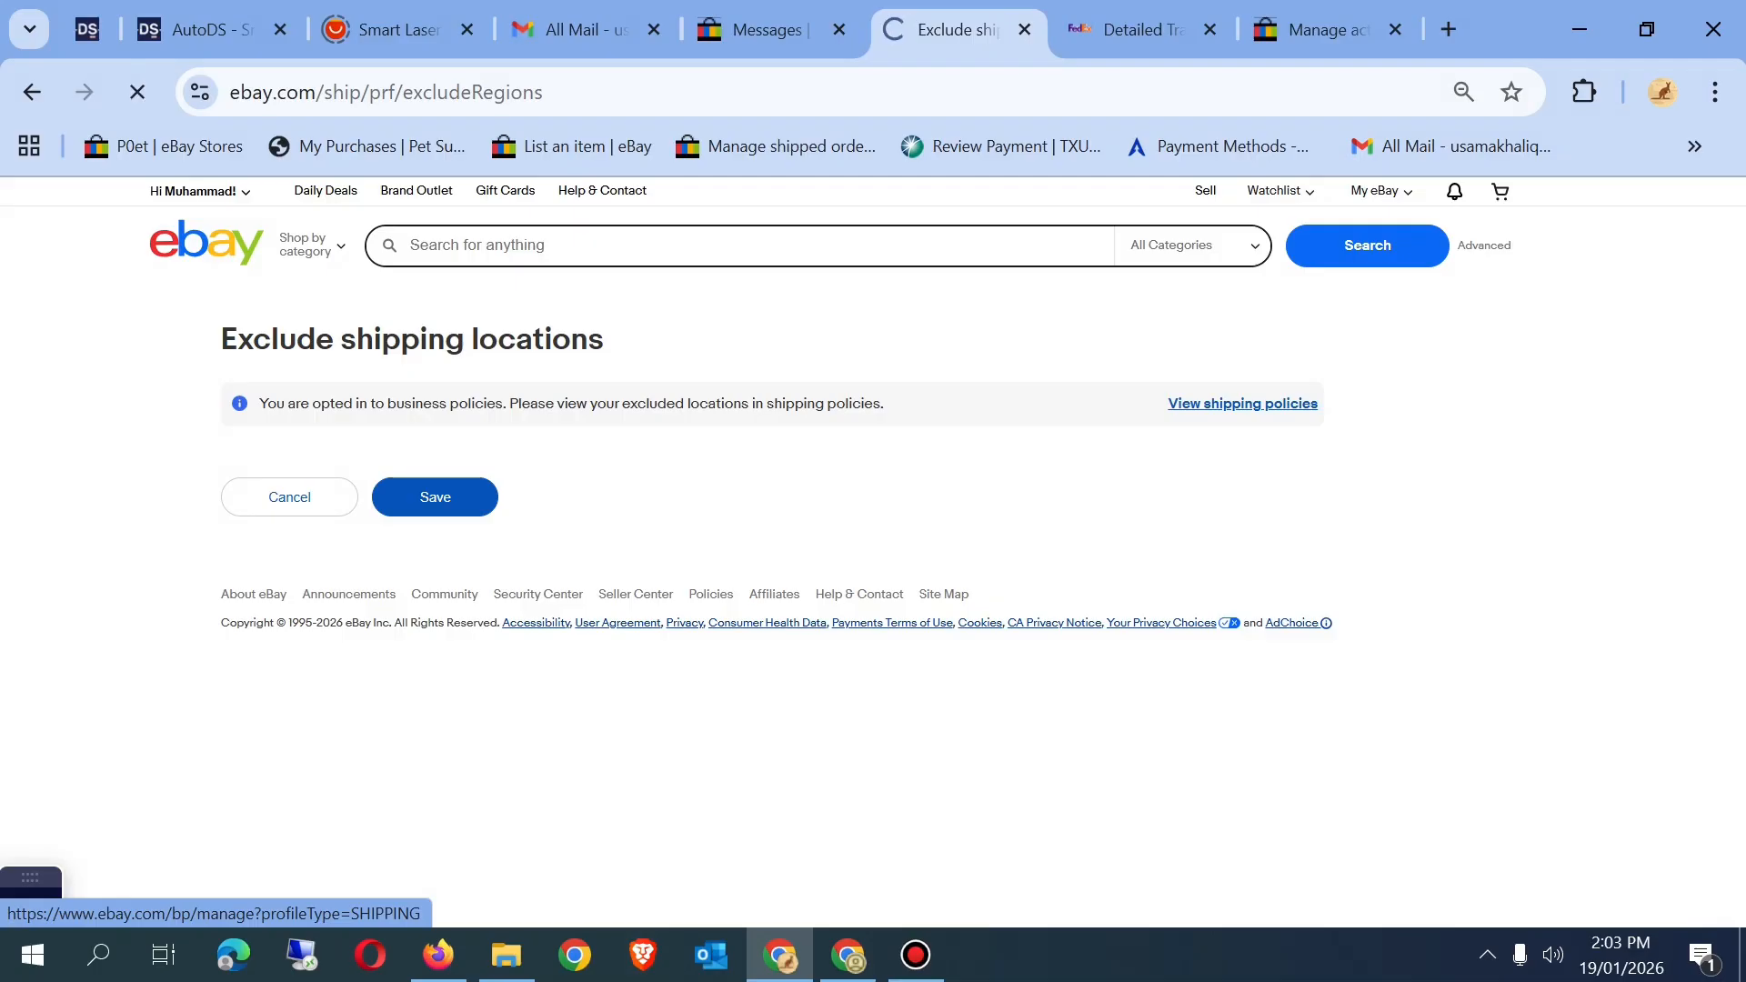
Step: Open the "15 day shipping" policy for editing
{"action": "key", "text": "ctrl+alt+d"}
{"action": "mouse_move", "coordinate": [417, 696]}
{"action": "left_mouse_down"}
{"action": "mouse_move", "coordinate": [386, 720]}
{"action": "mouse_move", "coordinate": [444, 727]}
{"action": "mouse_move", "coordinate": [416, 695]}
{"action": "left_mouse_up"}
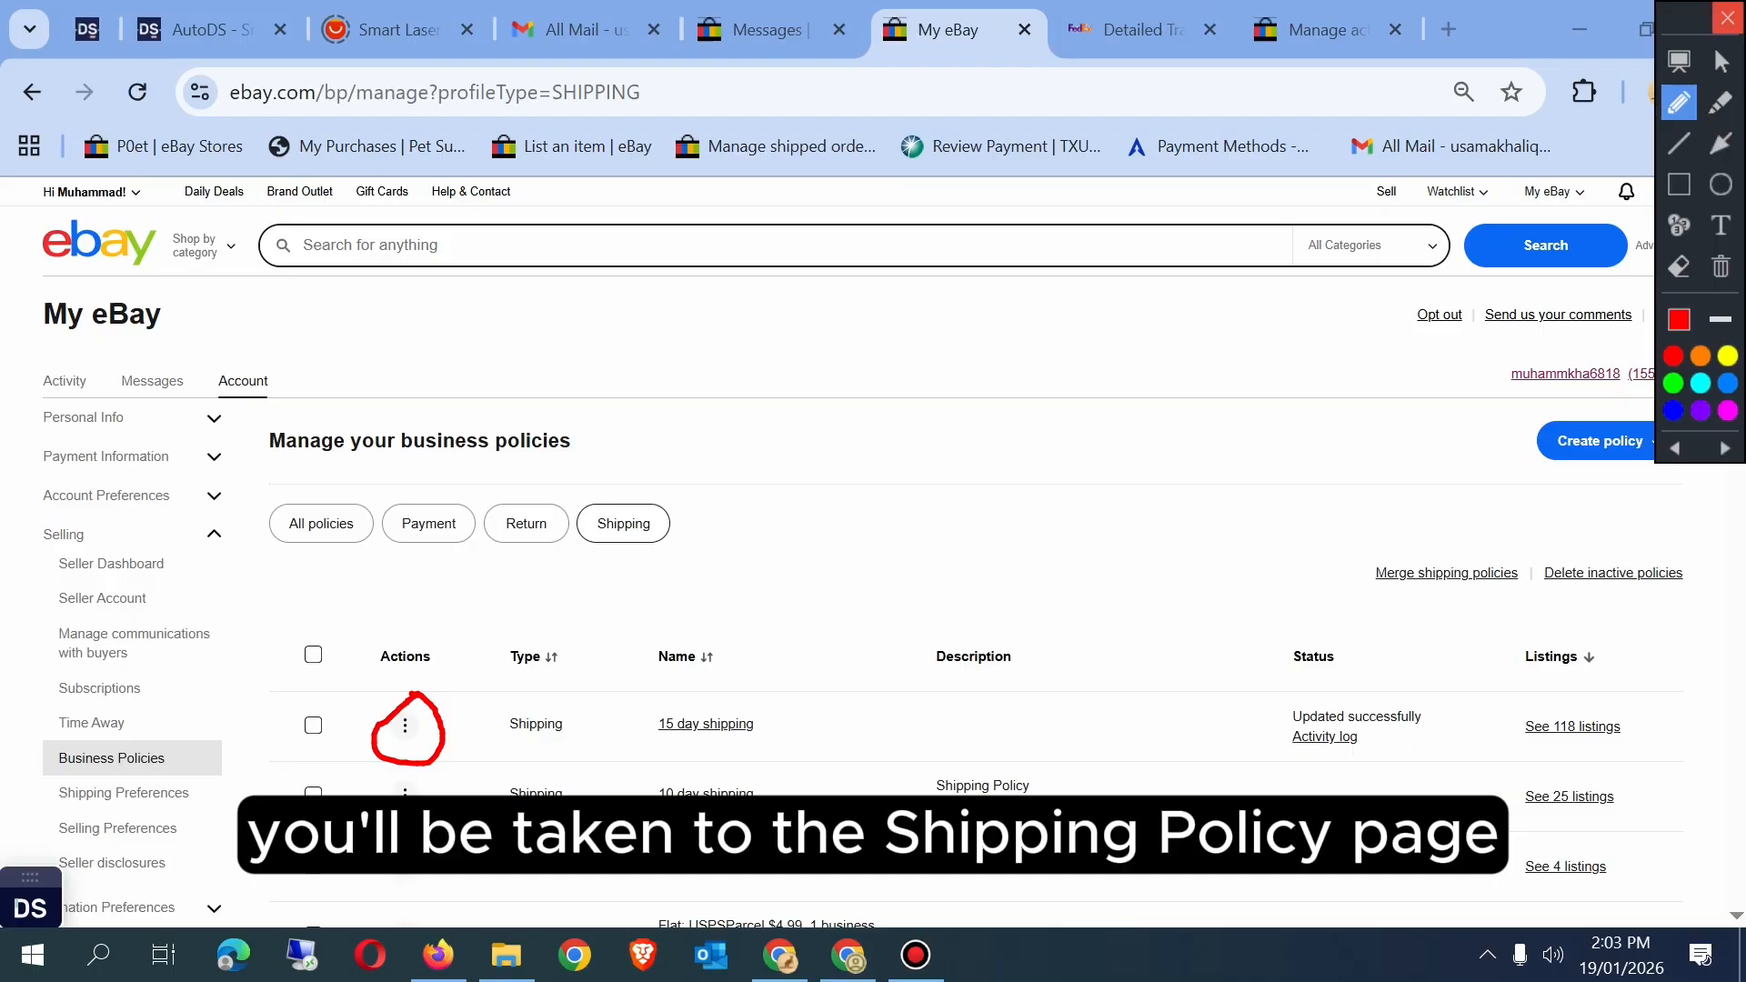
{"action": "left_click", "coordinate": [1727, 17]}
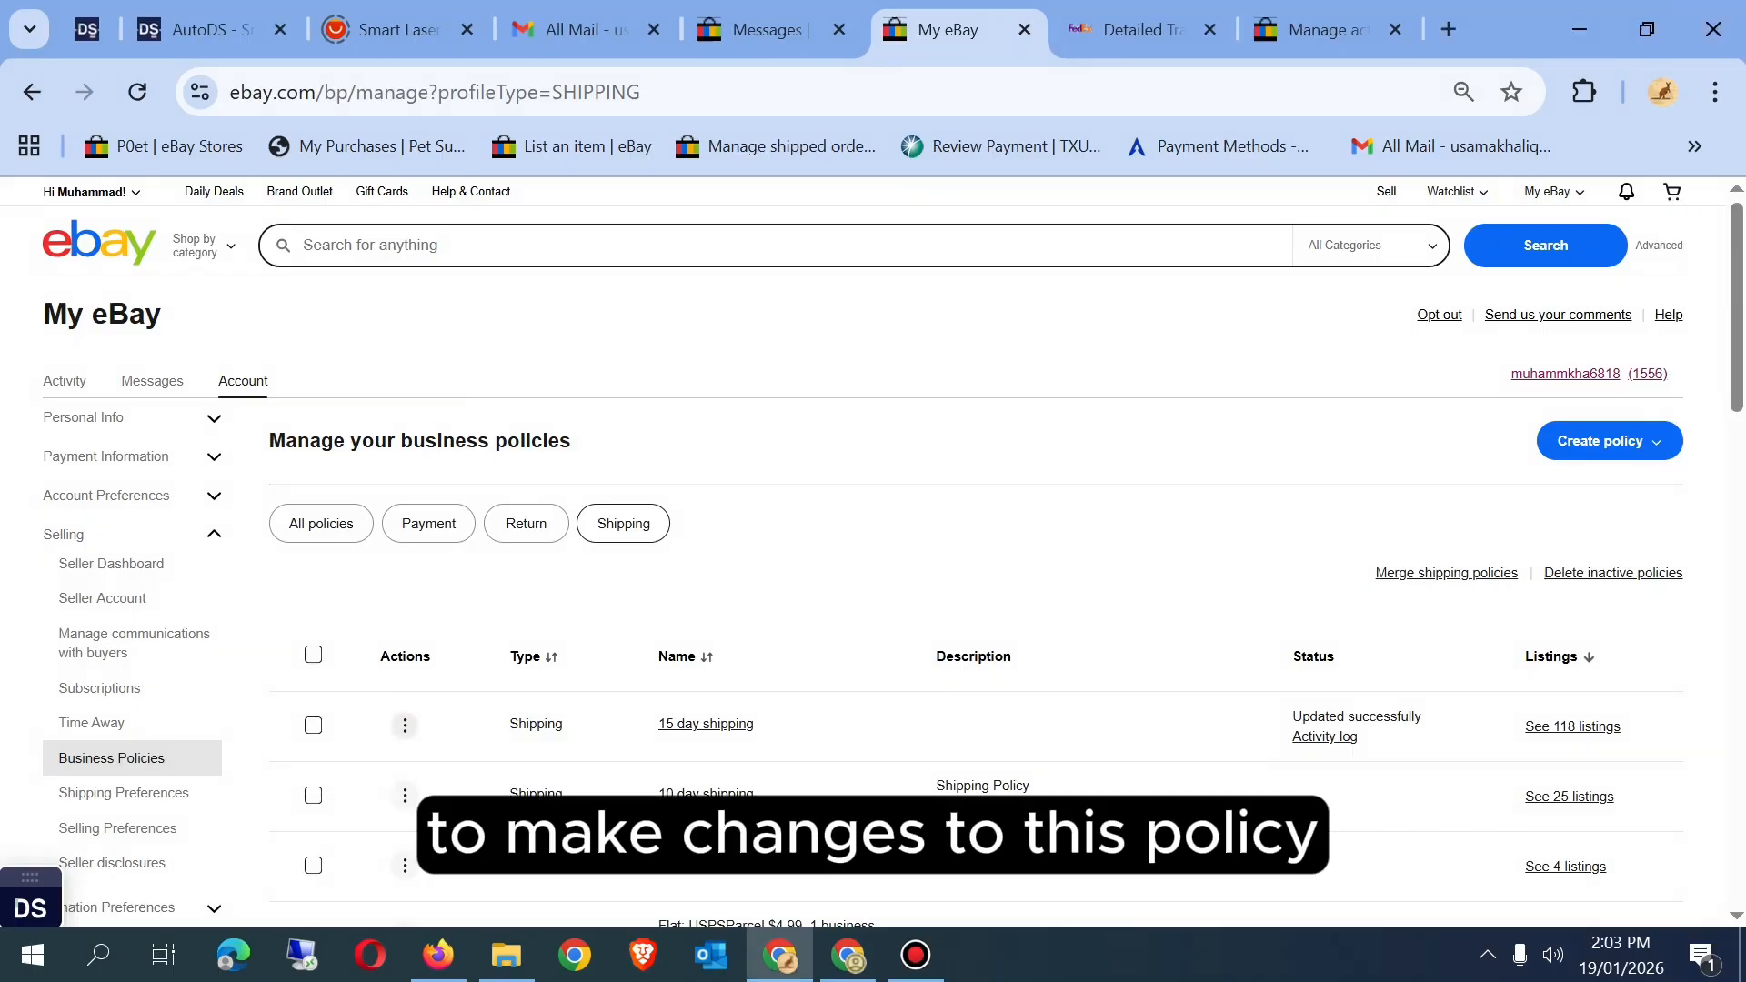
{"action": "left_click", "coordinate": [405, 725]}
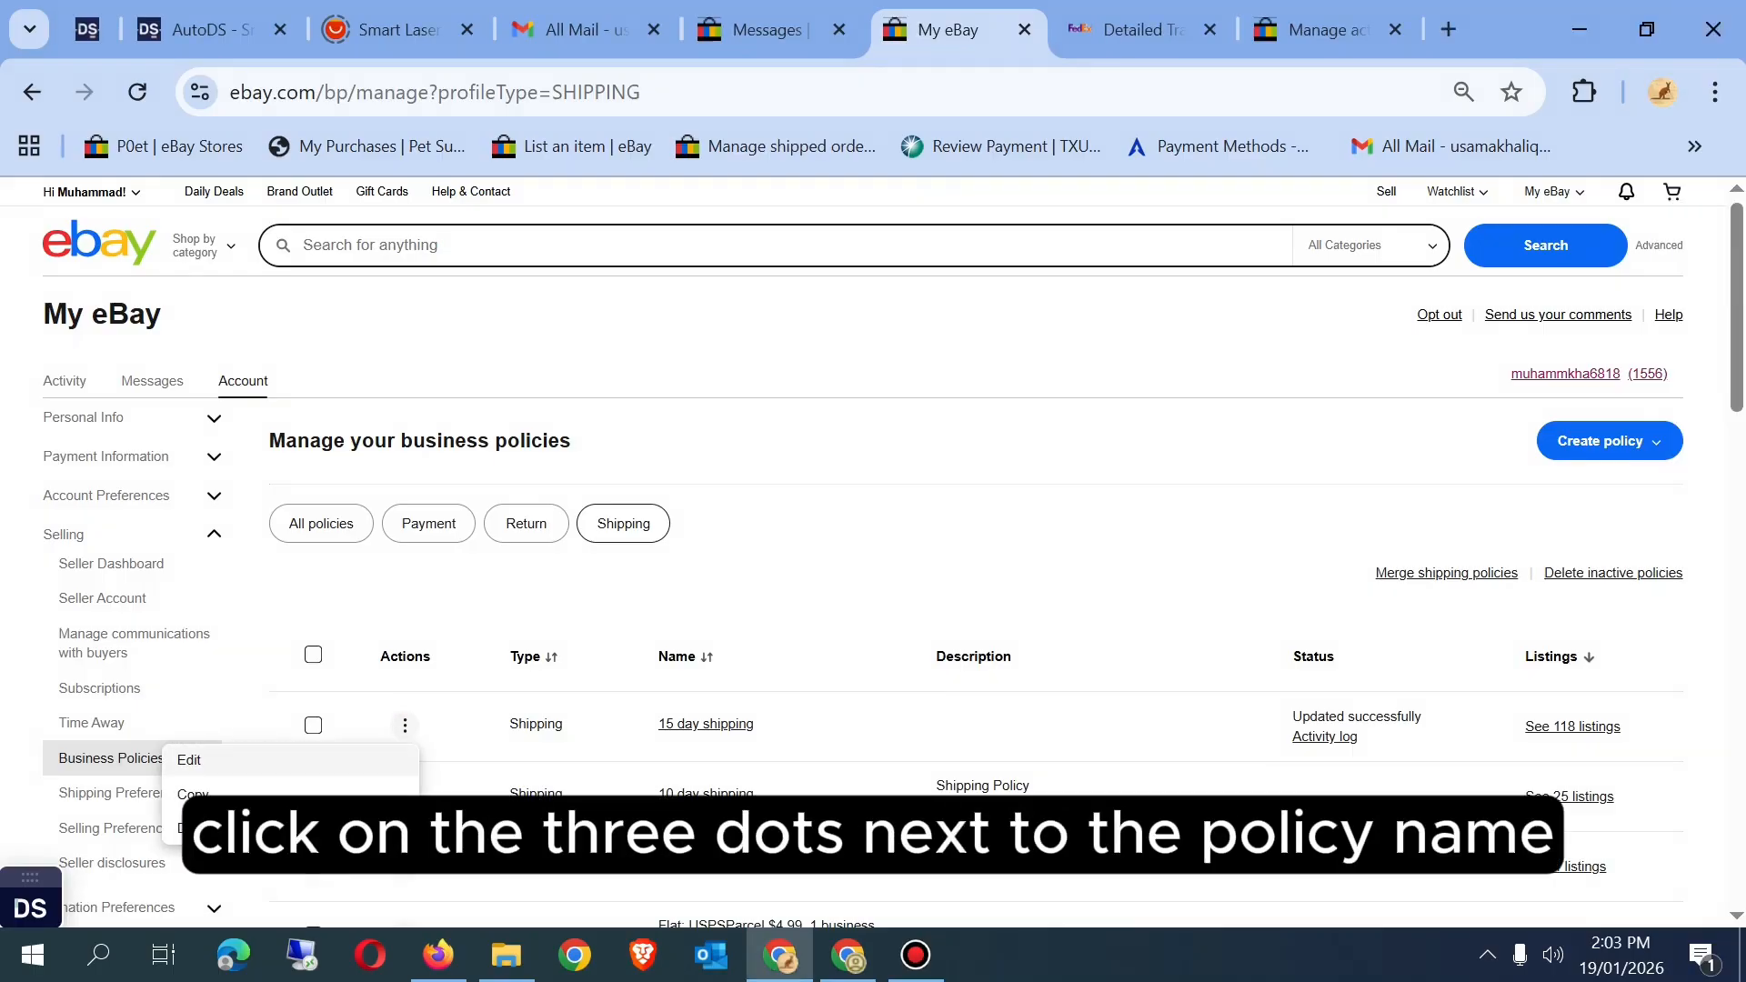
{"action": "left_click", "coordinate": [191, 759]}
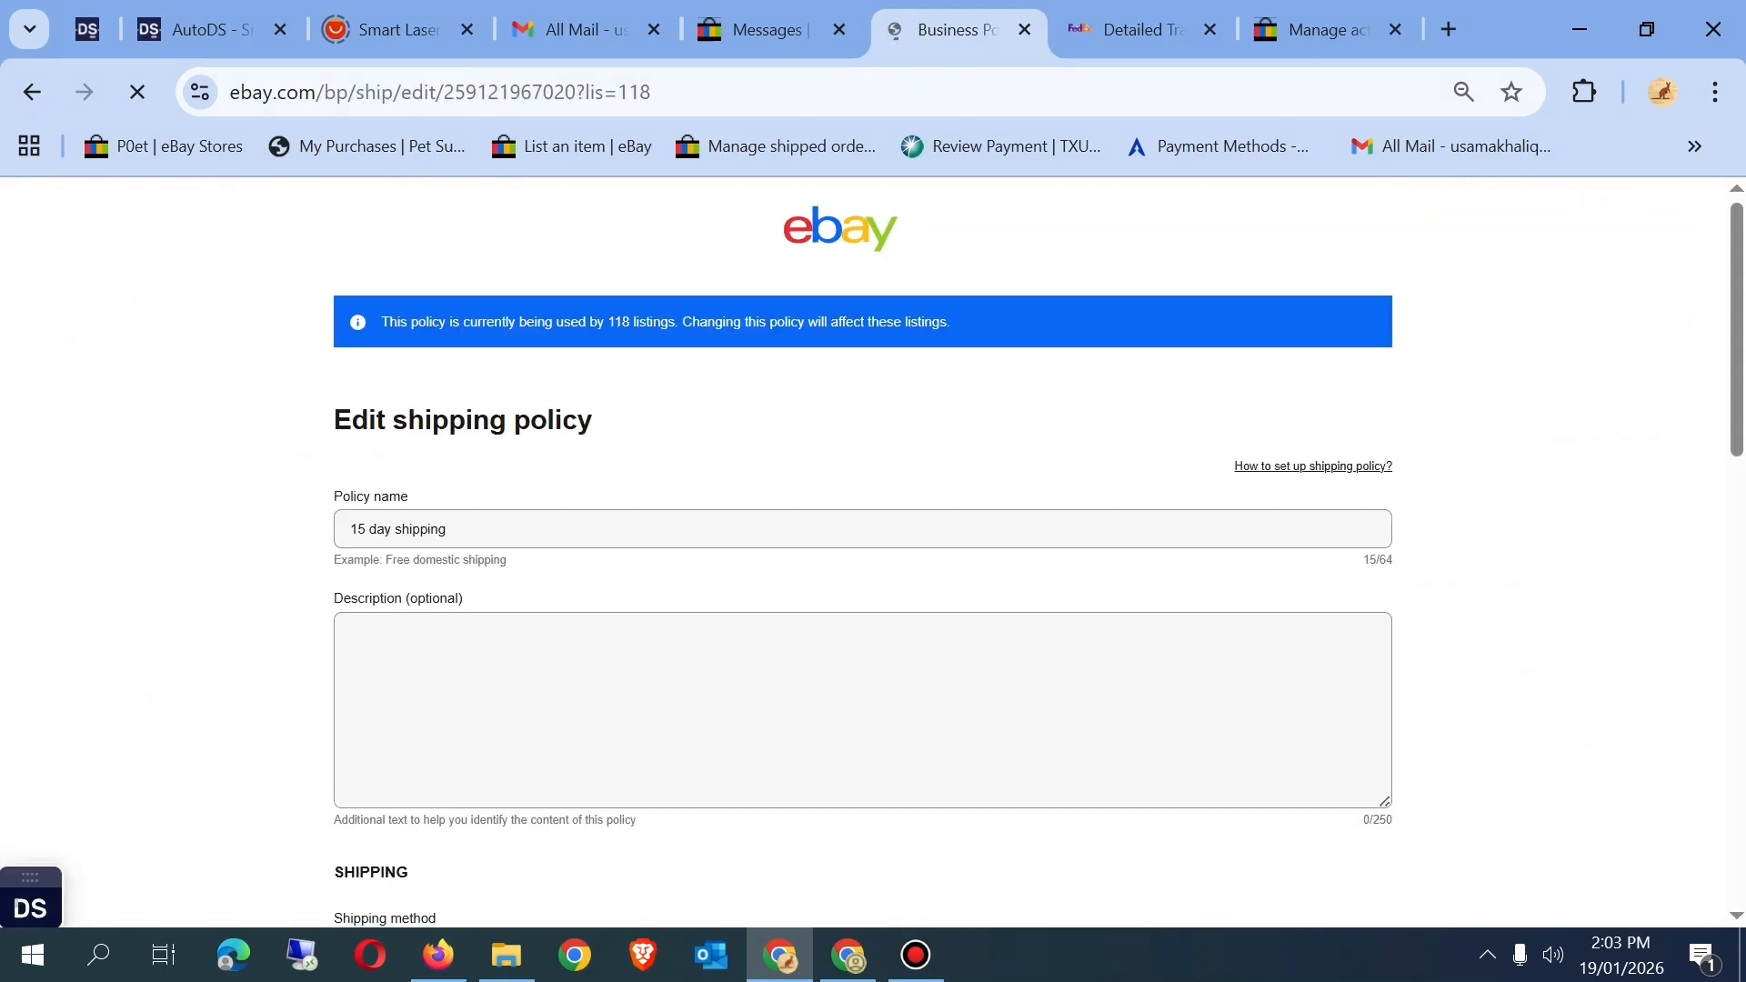
Step: Open the excluded locations list in the Preferences section of the shipping policy
{"action": "scroll", "coordinate": [863, 559], "scroll_direction": "down", "scroll_amount": 3}
{"action": "scroll", "coordinate": [863, 559], "scroll_direction": "down", "scroll_amount": 3}
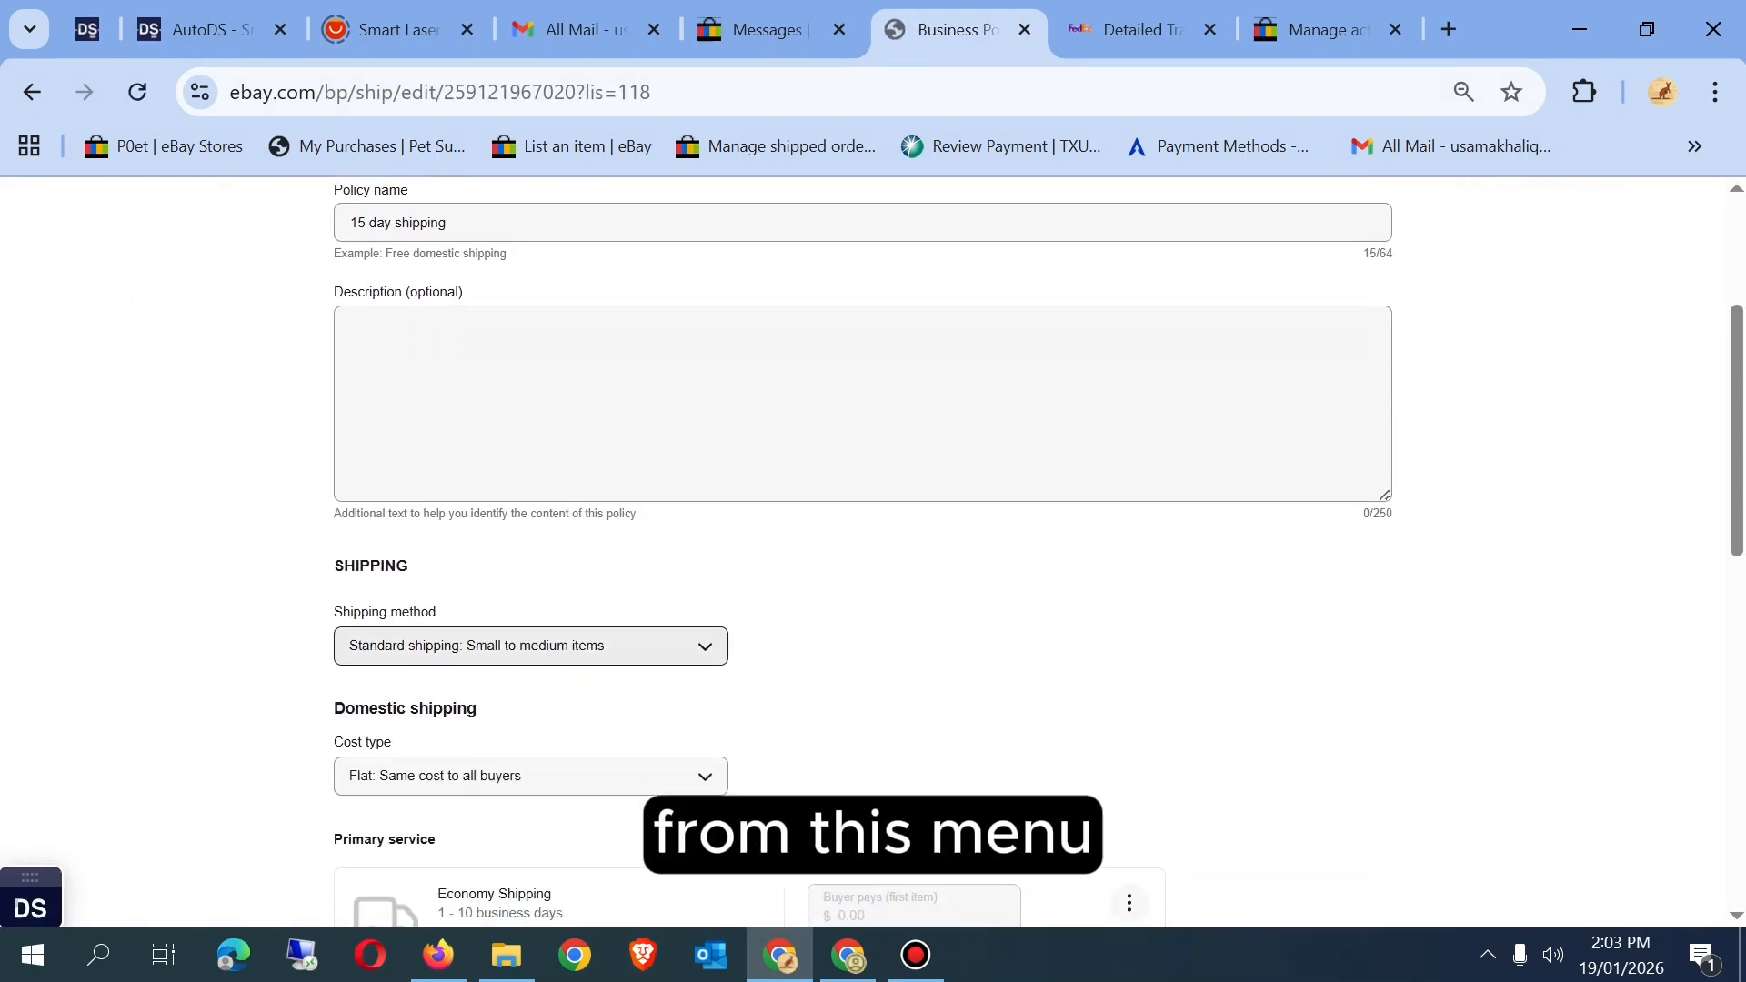
{"action": "scroll", "coordinate": [863, 559], "scroll_direction": "down", "scroll_amount": 3}
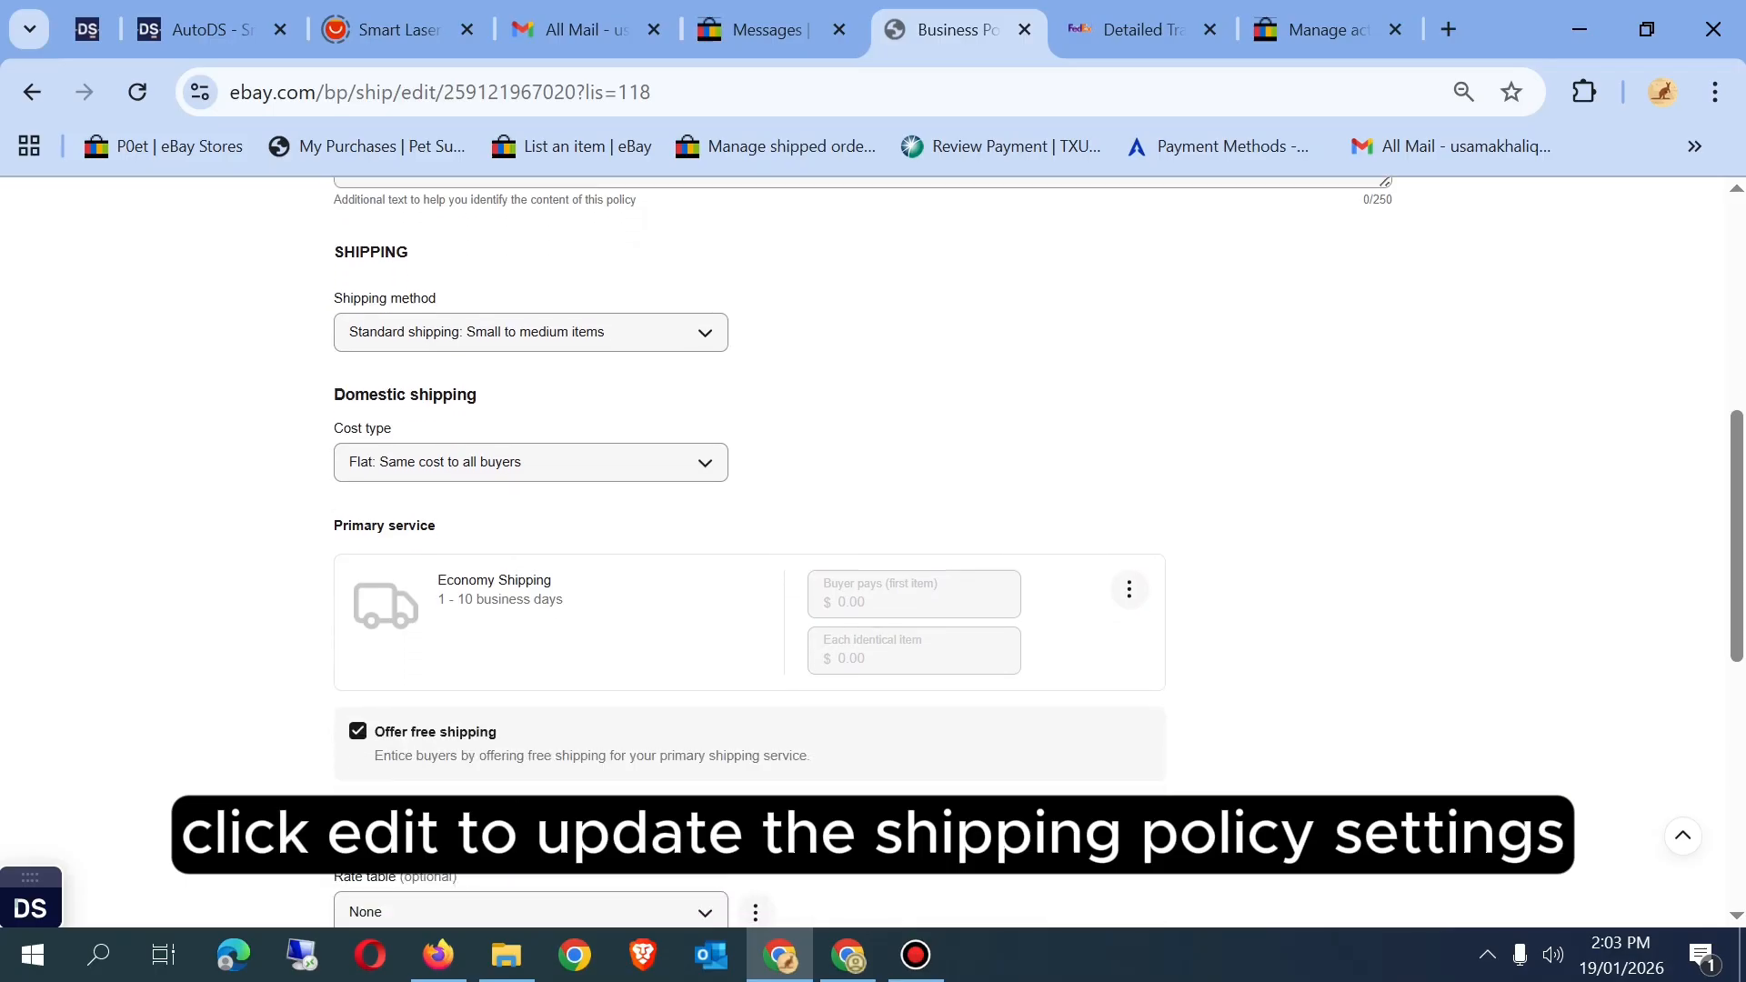
{"action": "scroll", "coordinate": [863, 559], "scroll_direction": "down", "scroll_amount": 4}
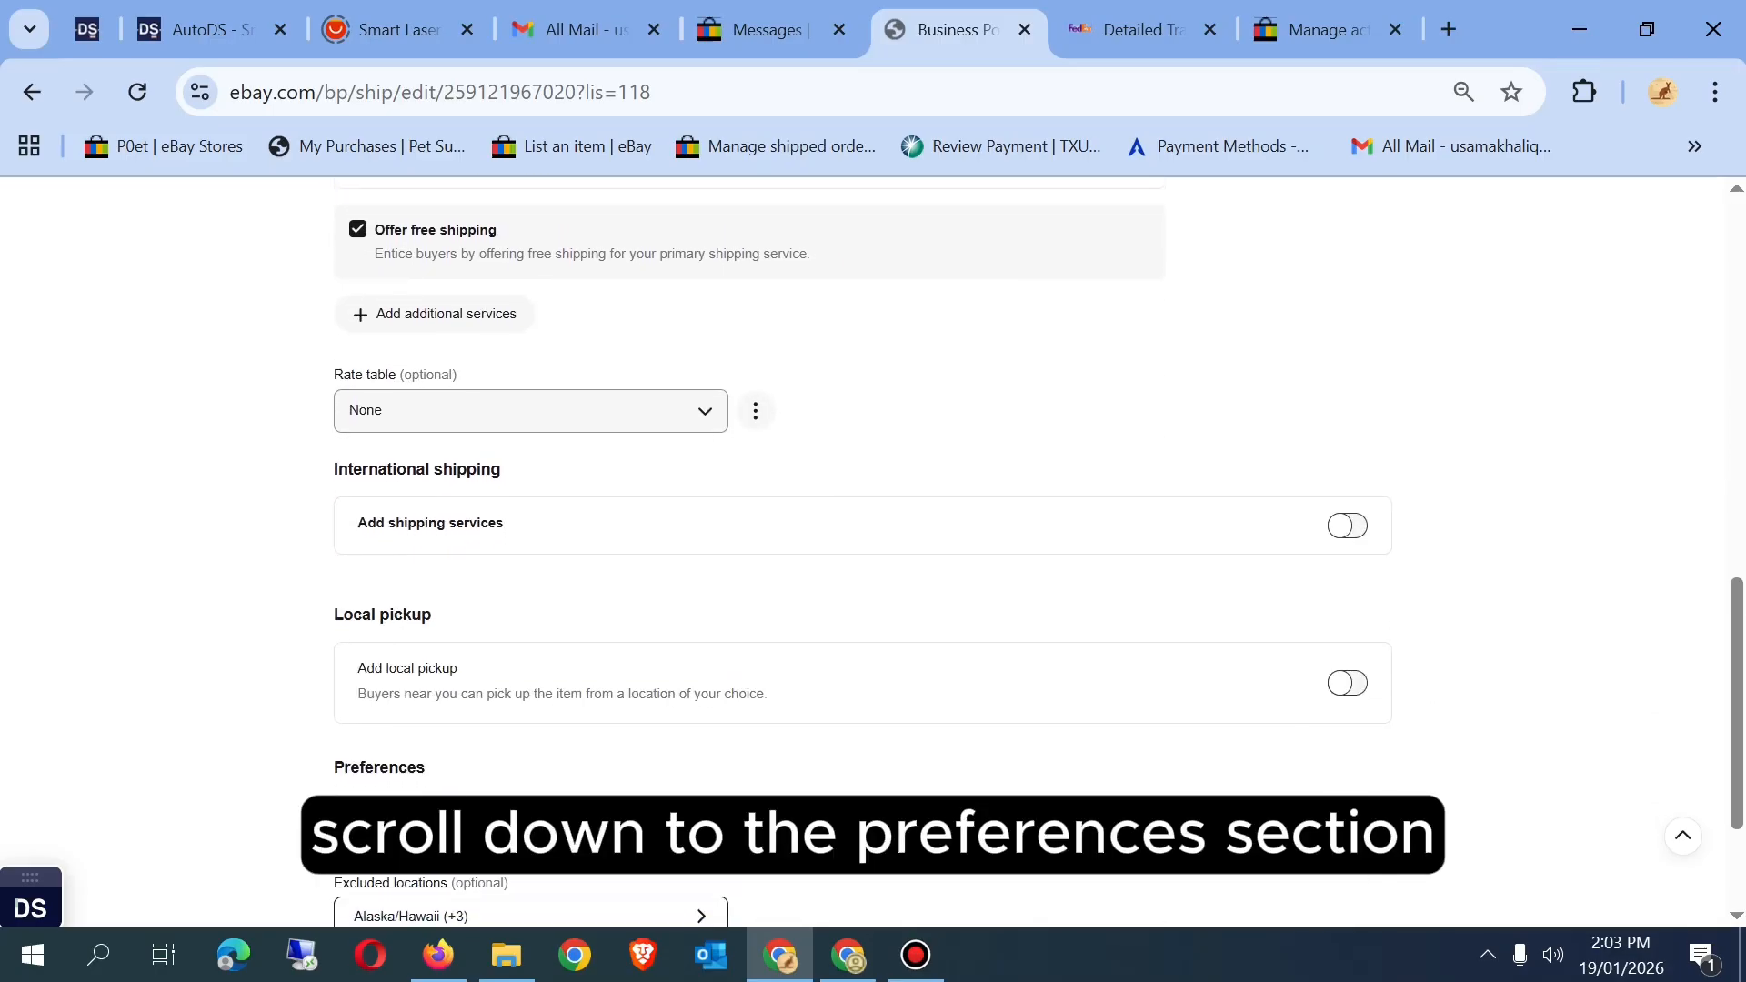
{"action": "scroll", "coordinate": [863, 559], "scroll_direction": "down", "scroll_amount": 3}
{"action": "key", "text": "ctrl+alt+d"}
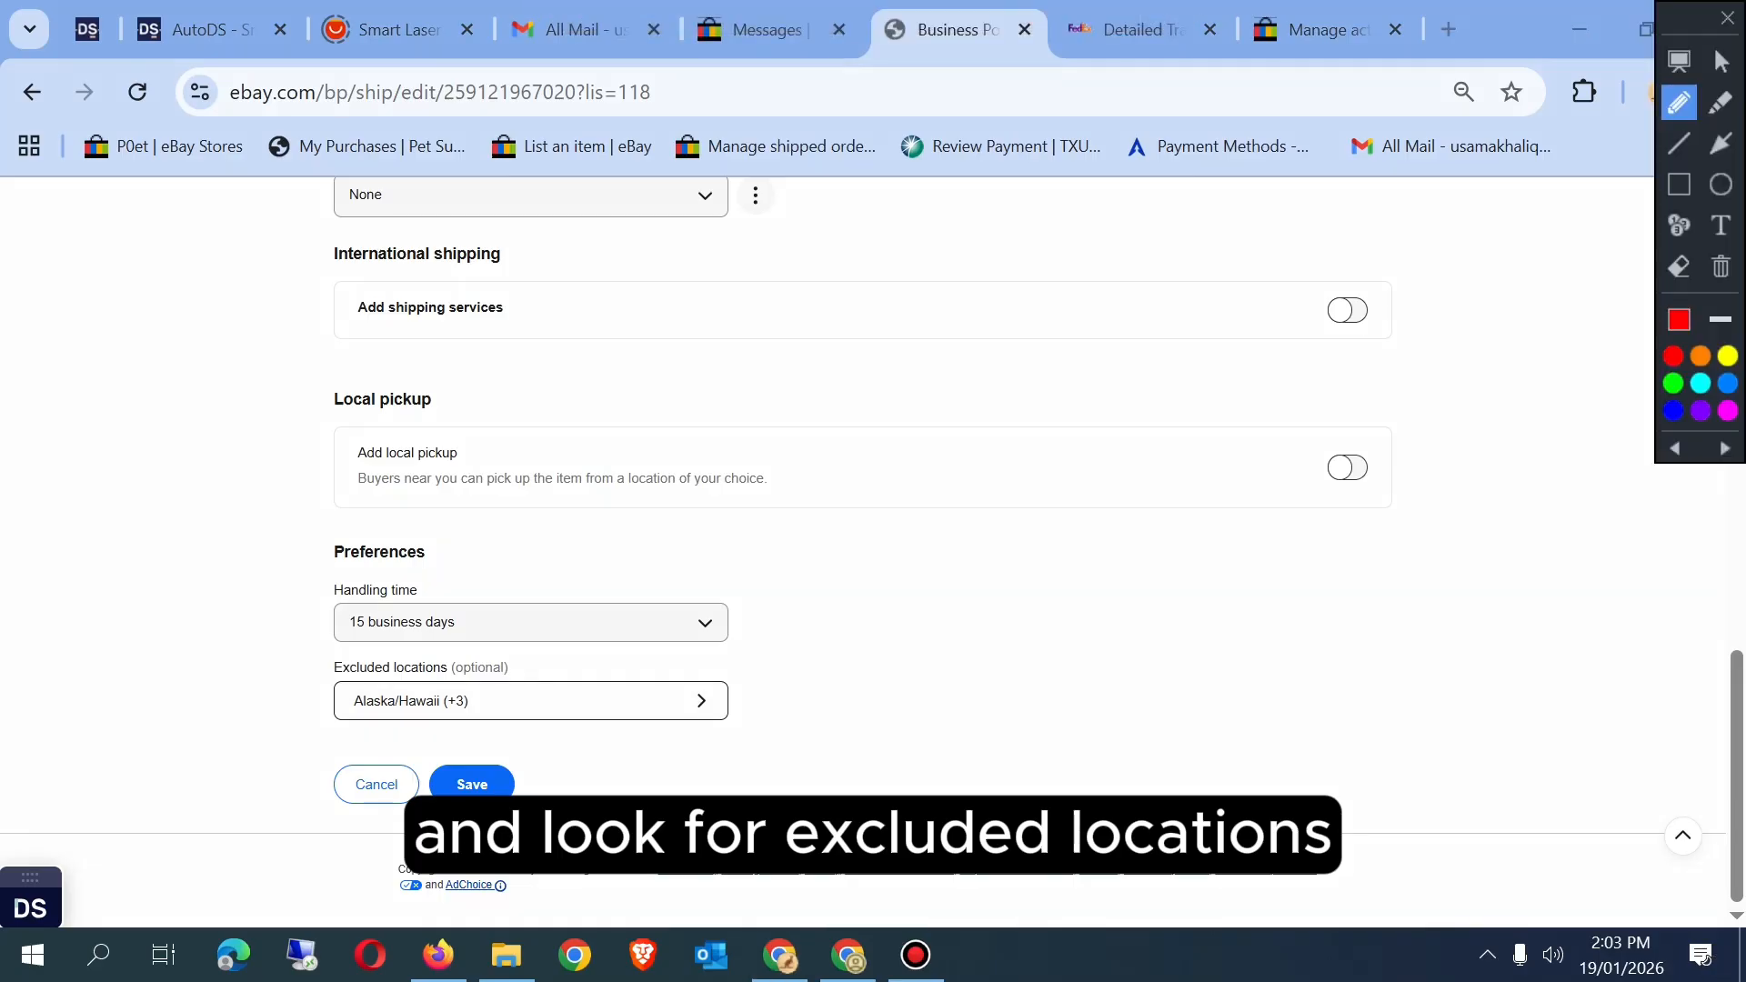
{"action": "mouse_move", "coordinate": [762, 673]}
{"action": "left_mouse_down"}
{"action": "mouse_move", "coordinate": [286, 651]}
{"action": "mouse_move", "coordinate": [277, 754]}
{"action": "mouse_move", "coordinate": [778, 751]}
{"action": "mouse_move", "coordinate": [748, 654]}
{"action": "mouse_move", "coordinate": [738, 678]}
{"action": "left_mouse_up"}
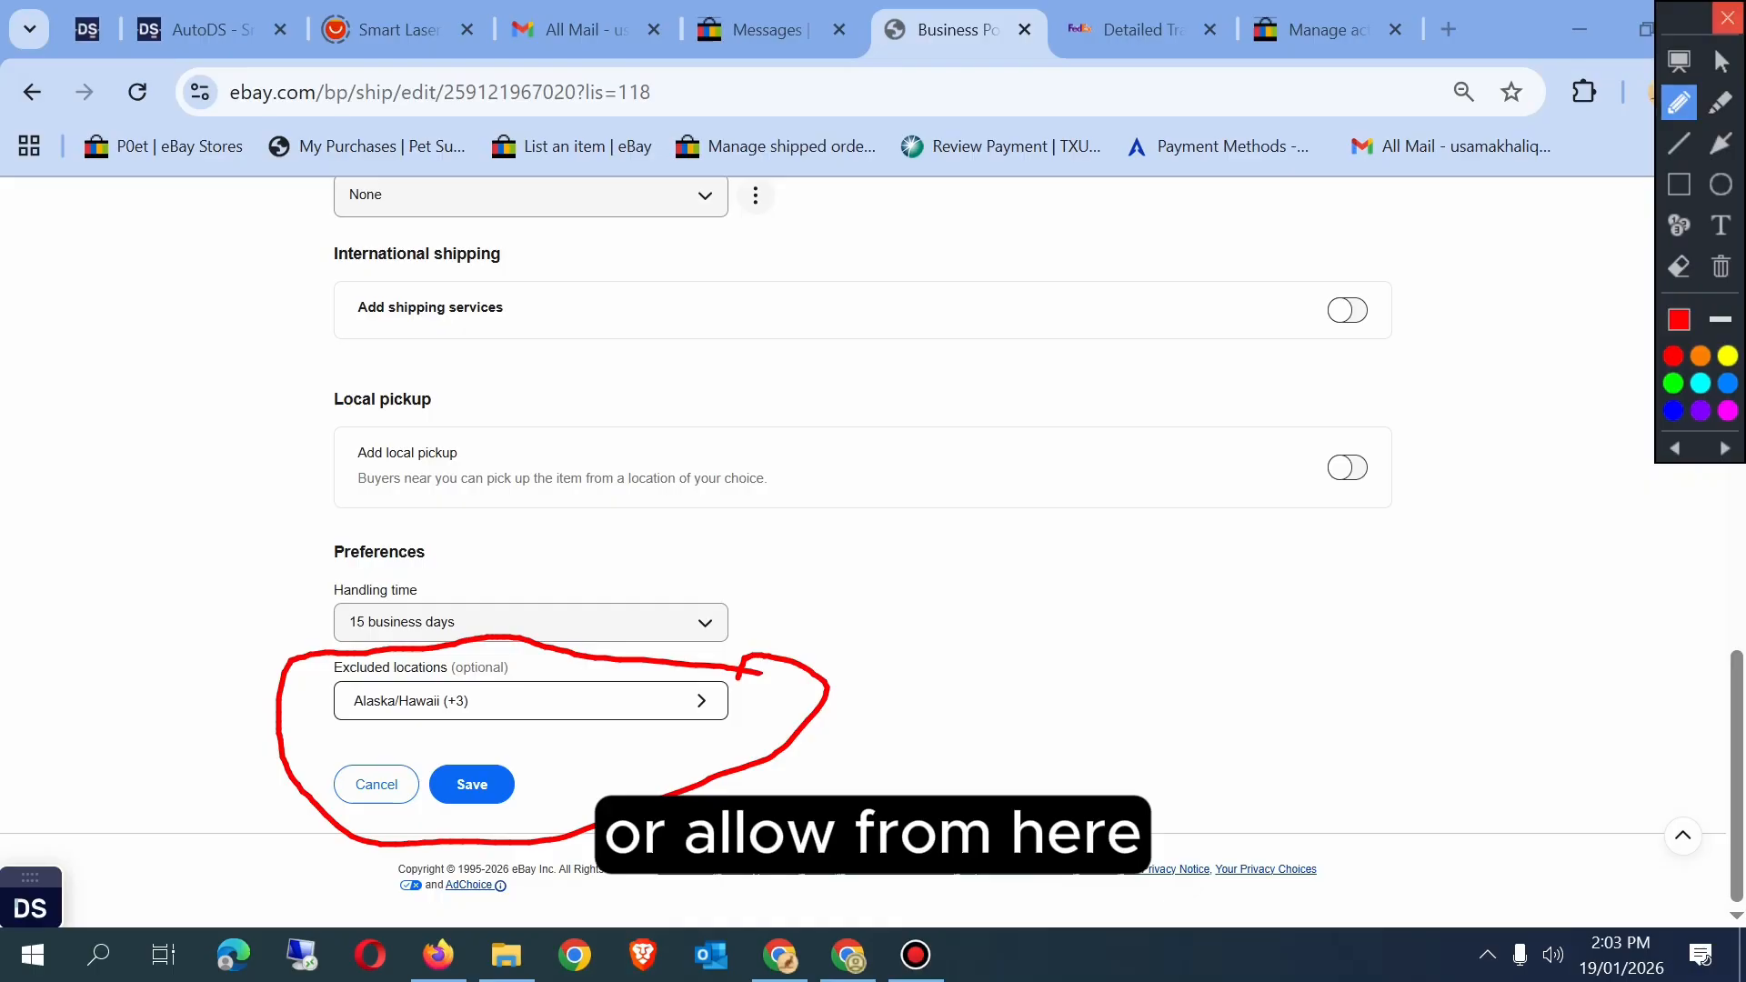
{"action": "scroll", "coordinate": [873, 582], "scroll_direction": "down", "scroll_amount": 1}
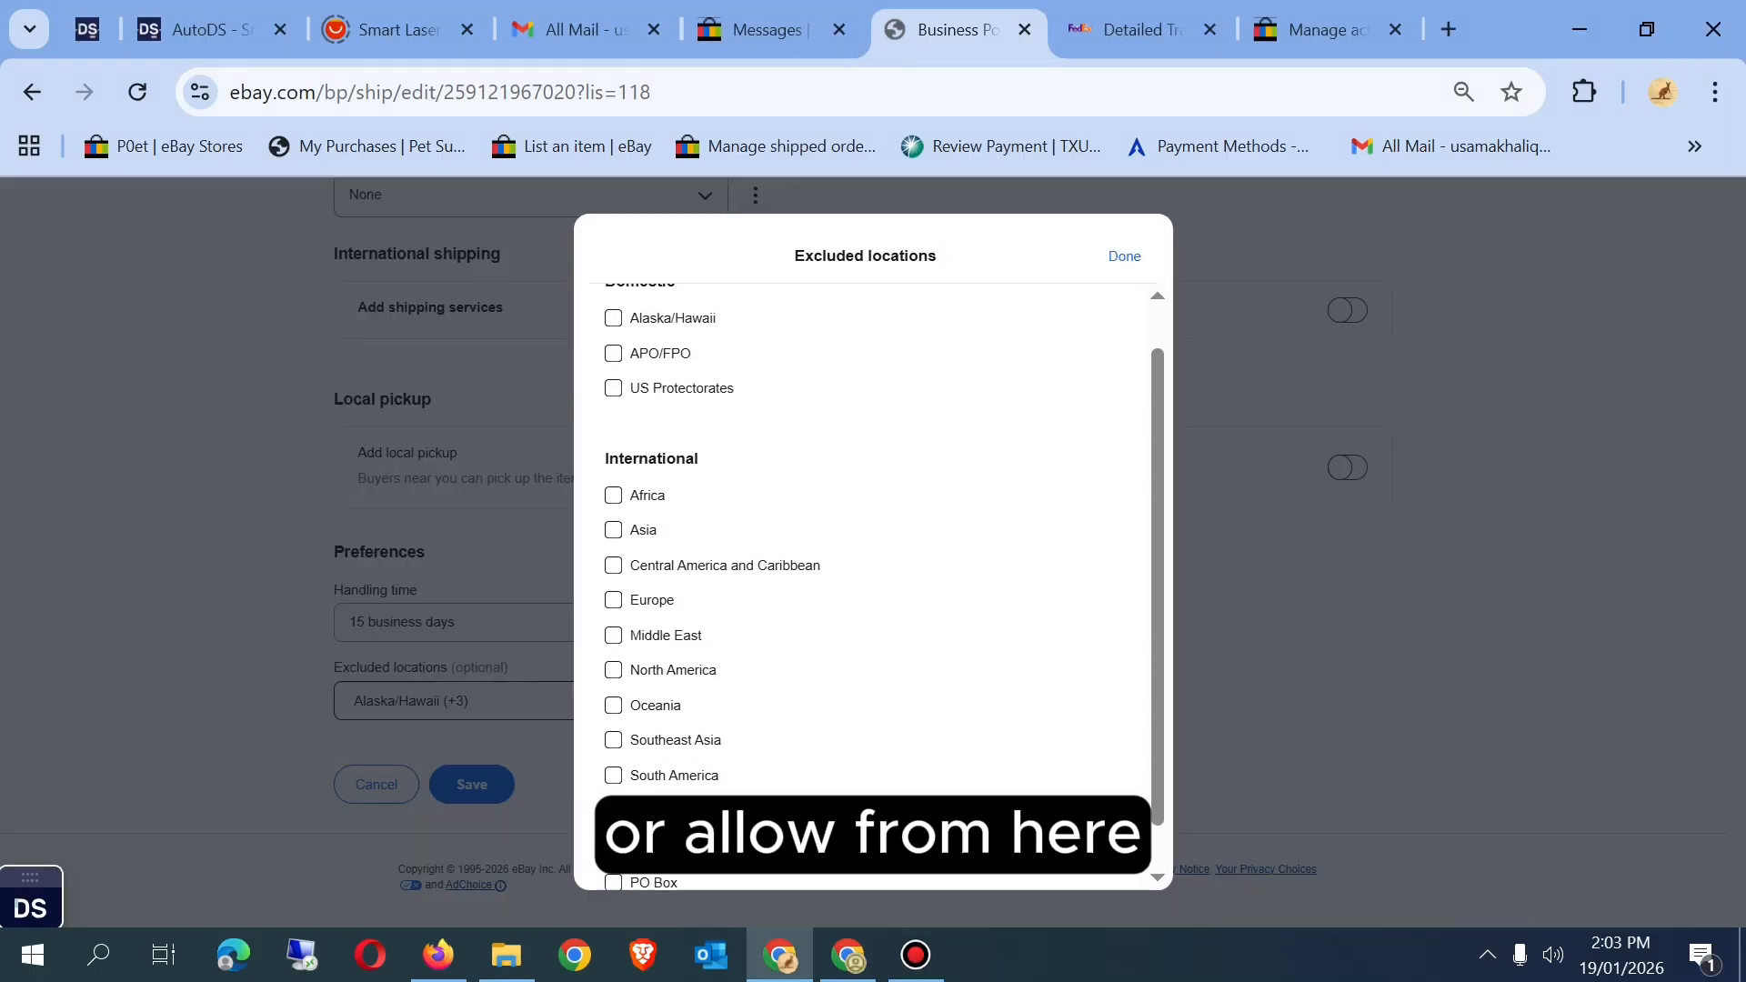
Step: Select the domestic locations US Protectorates, APO/FPO and Alaska/Hawaii as excluded and confirm the selection
{"action": "scroll", "coordinate": [873, 522], "scroll_direction": "up", "scroll_amount": 1}
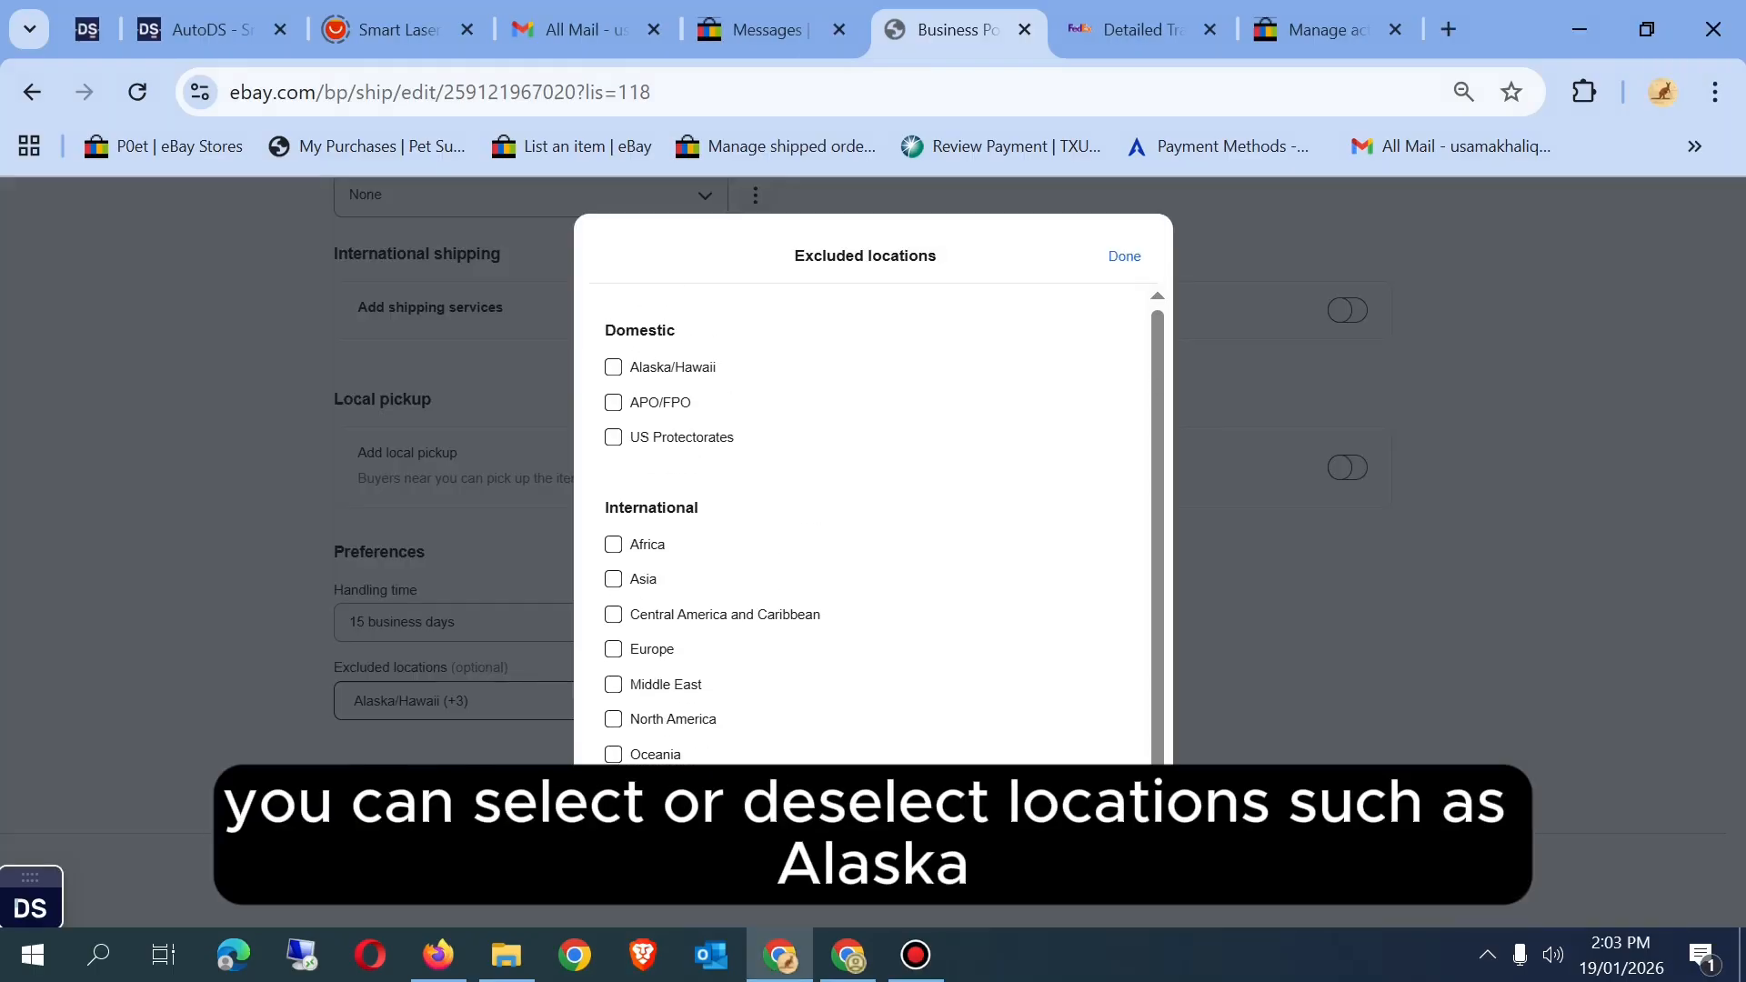
{"action": "left_click", "coordinate": [614, 438]}
{"action": "left_click", "coordinate": [613, 402]}
{"action": "left_click", "coordinate": [614, 367]}
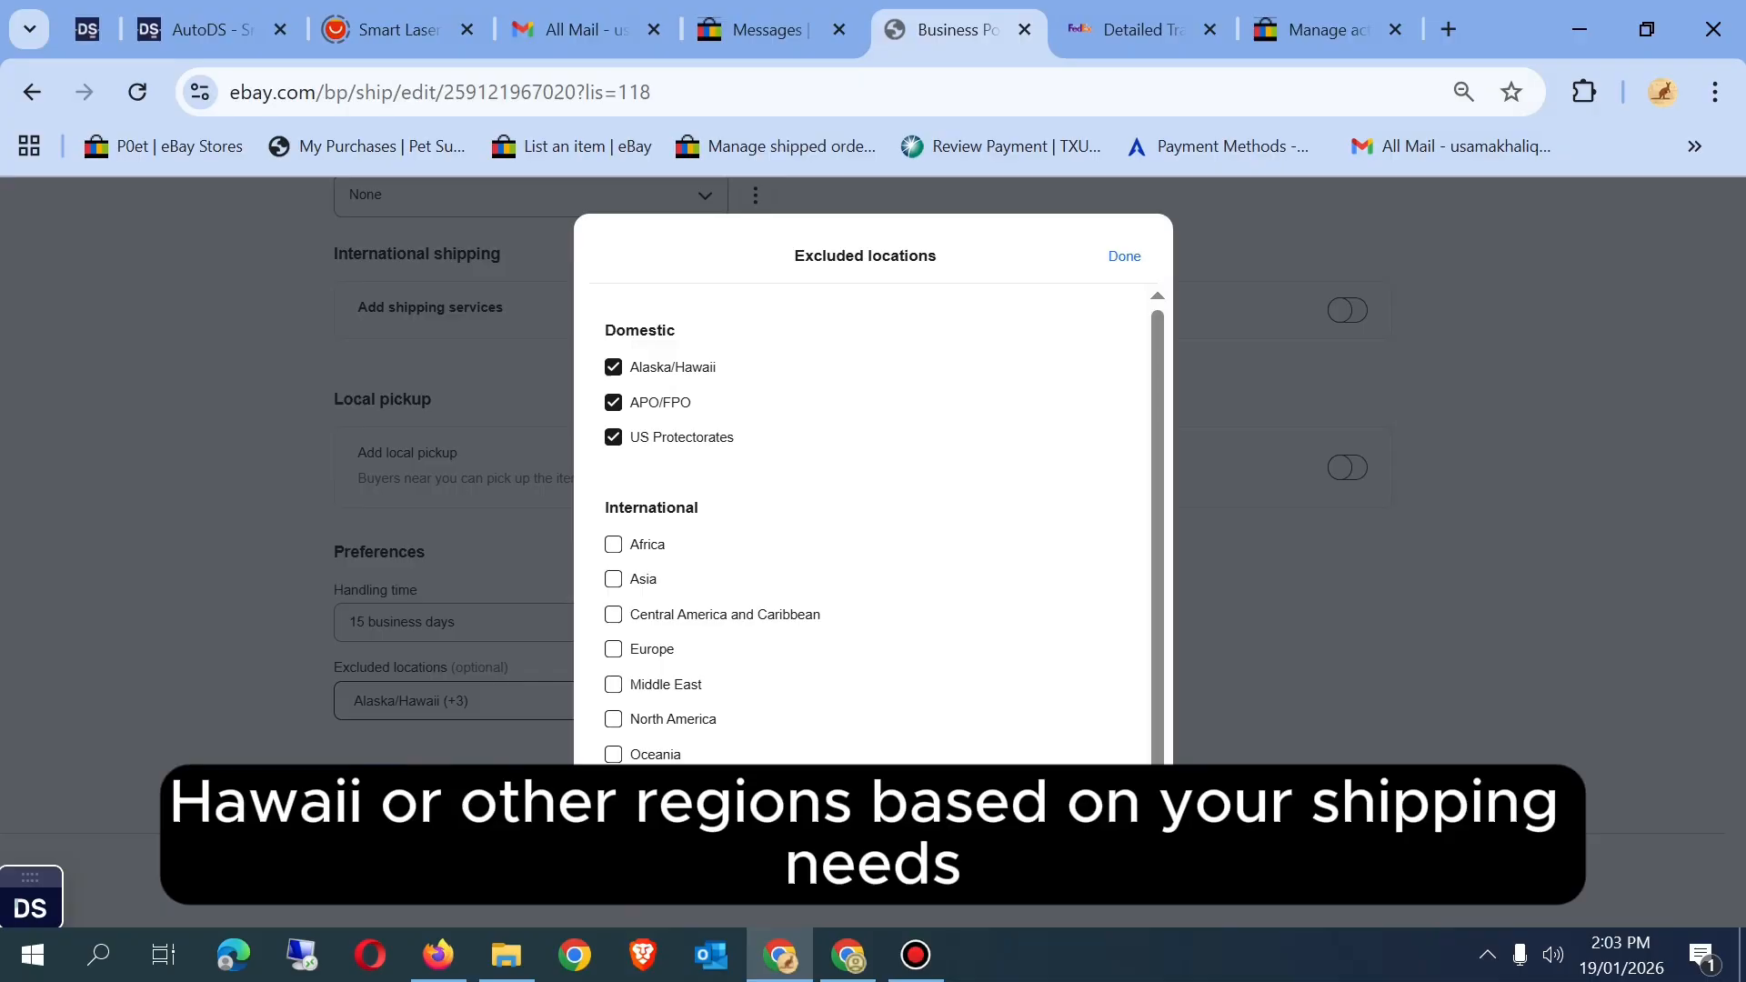
{"action": "scroll", "coordinate": [864, 527], "scroll_direction": "down", "scroll_amount": 1}
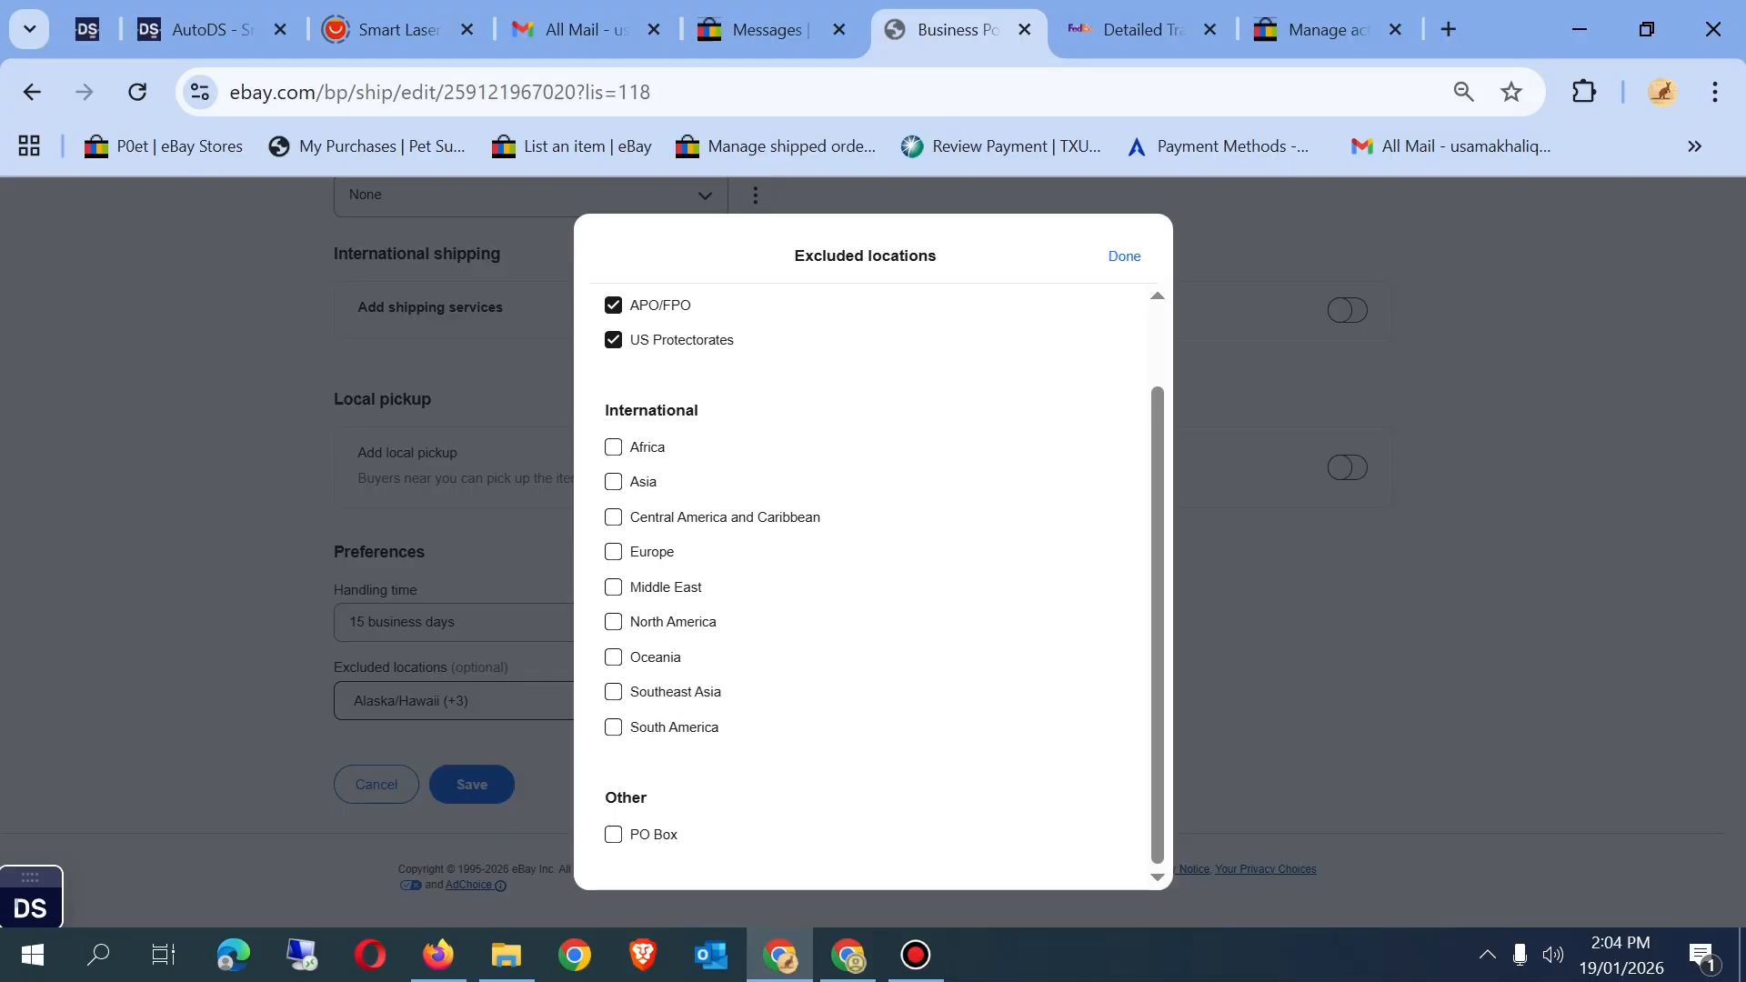
{"action": "key", "text": "ctrl+alt+d"}
{"action": "mouse_move", "coordinate": [1125, 237]}
{"action": "left_mouse_down"}
{"action": "mouse_move", "coordinate": [1149, 277]}
{"action": "mouse_move", "coordinate": [1121, 235]}
{"action": "left_mouse_up"}
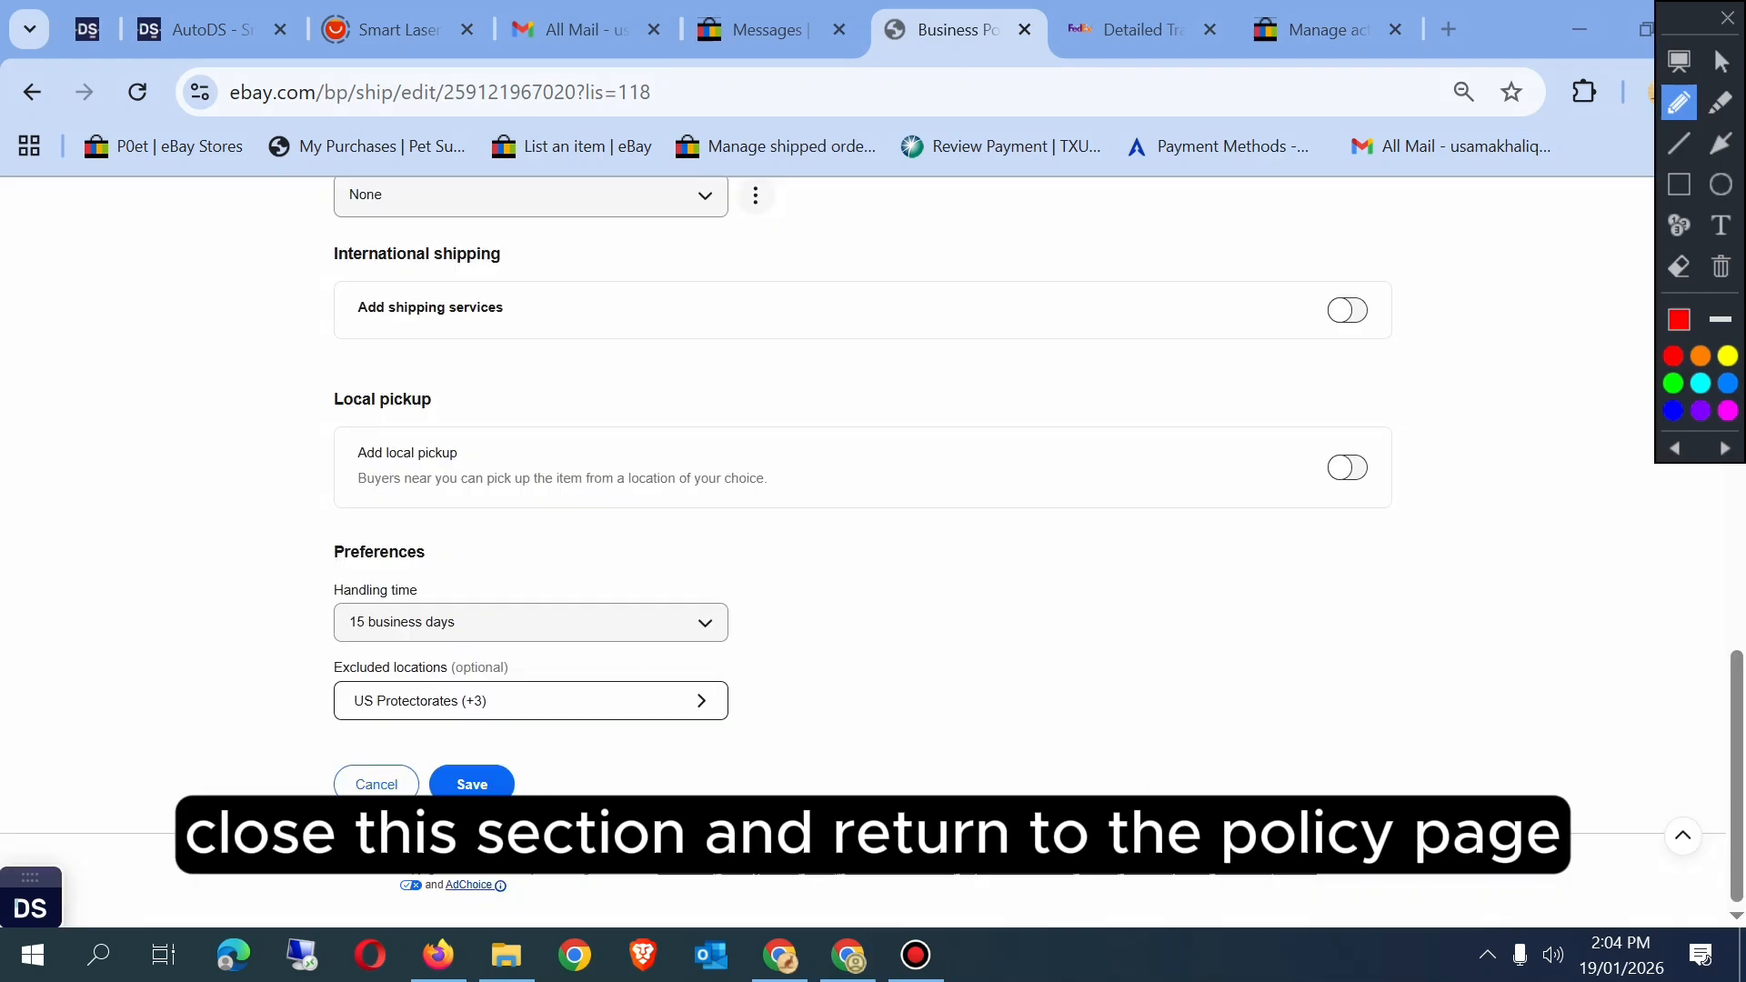
Step: Save the edited shipping policy to apply the excluded locations to its listings
{"action": "mouse_move", "coordinate": [489, 732]}
{"action": "left_mouse_down"}
{"action": "mouse_move", "coordinate": [435, 751]}
{"action": "mouse_move", "coordinate": [424, 797]}
{"action": "left_mouse_up"}
{"action": "mouse_move", "coordinate": [542, 793]}
{"action": "left_mouse_down"}
{"action": "mouse_move", "coordinate": [491, 740]}
{"action": "mouse_move", "coordinate": [467, 742]}
{"action": "left_mouse_up"}
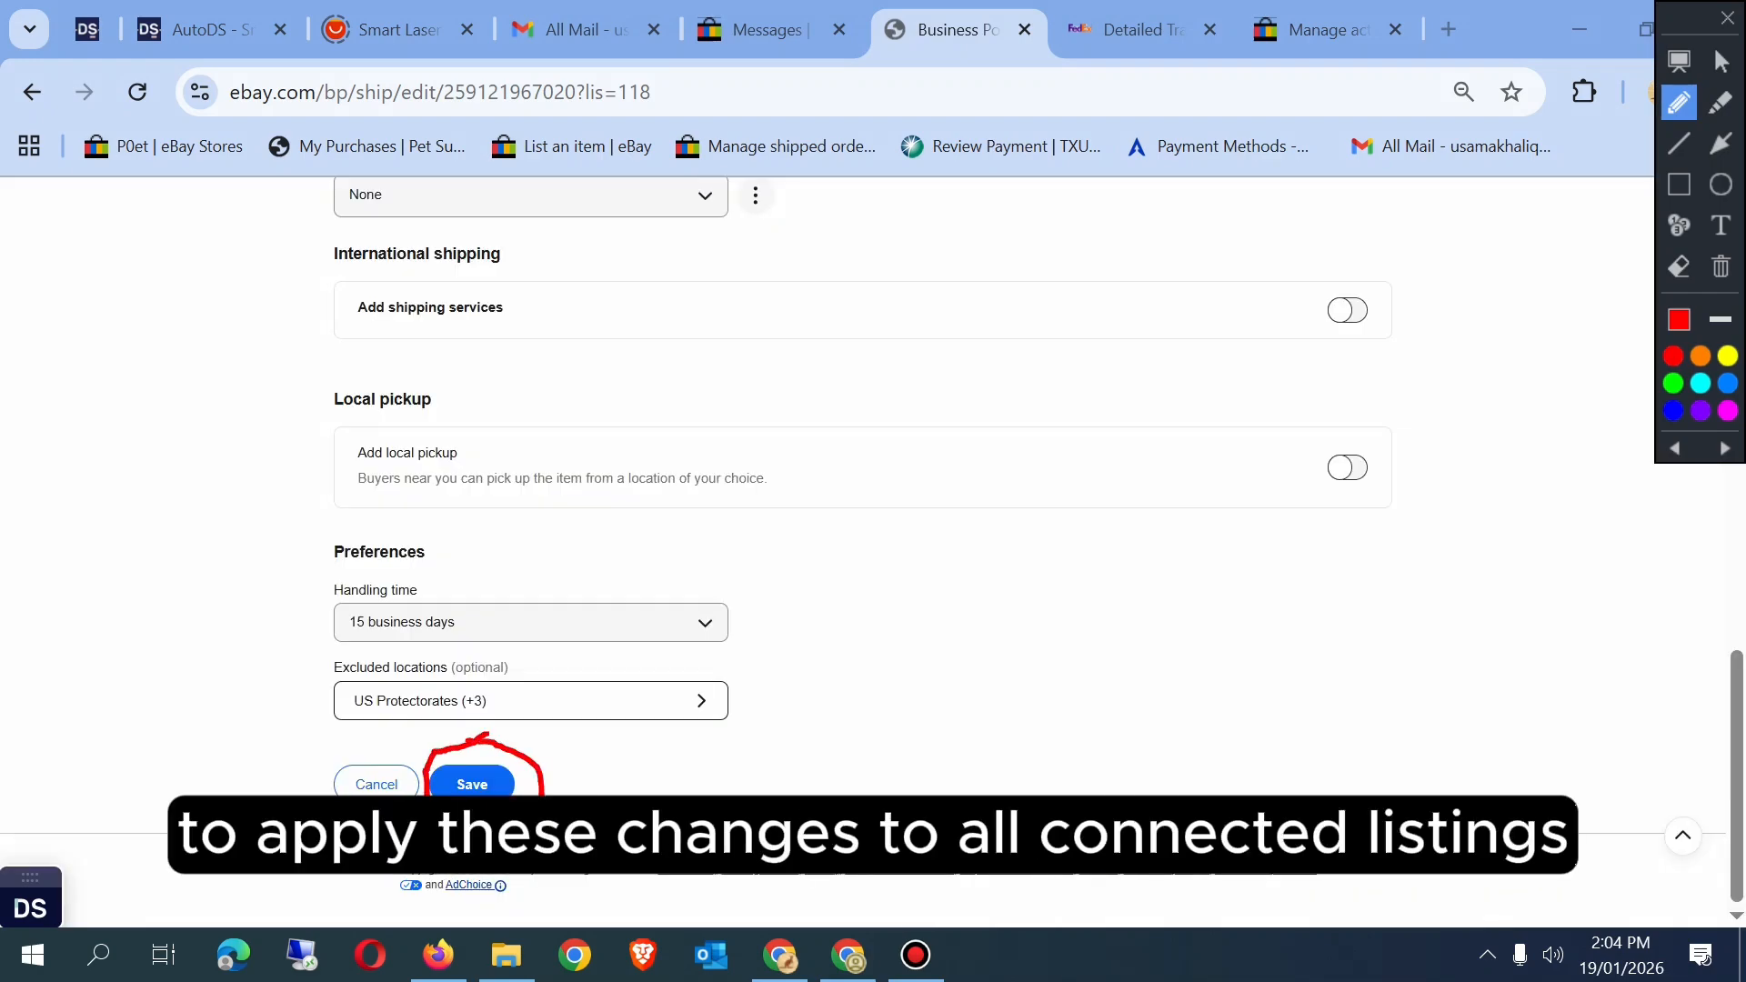
{"action": "key", "text": "Escape"}
{"action": "left_click", "coordinate": [472, 785]}
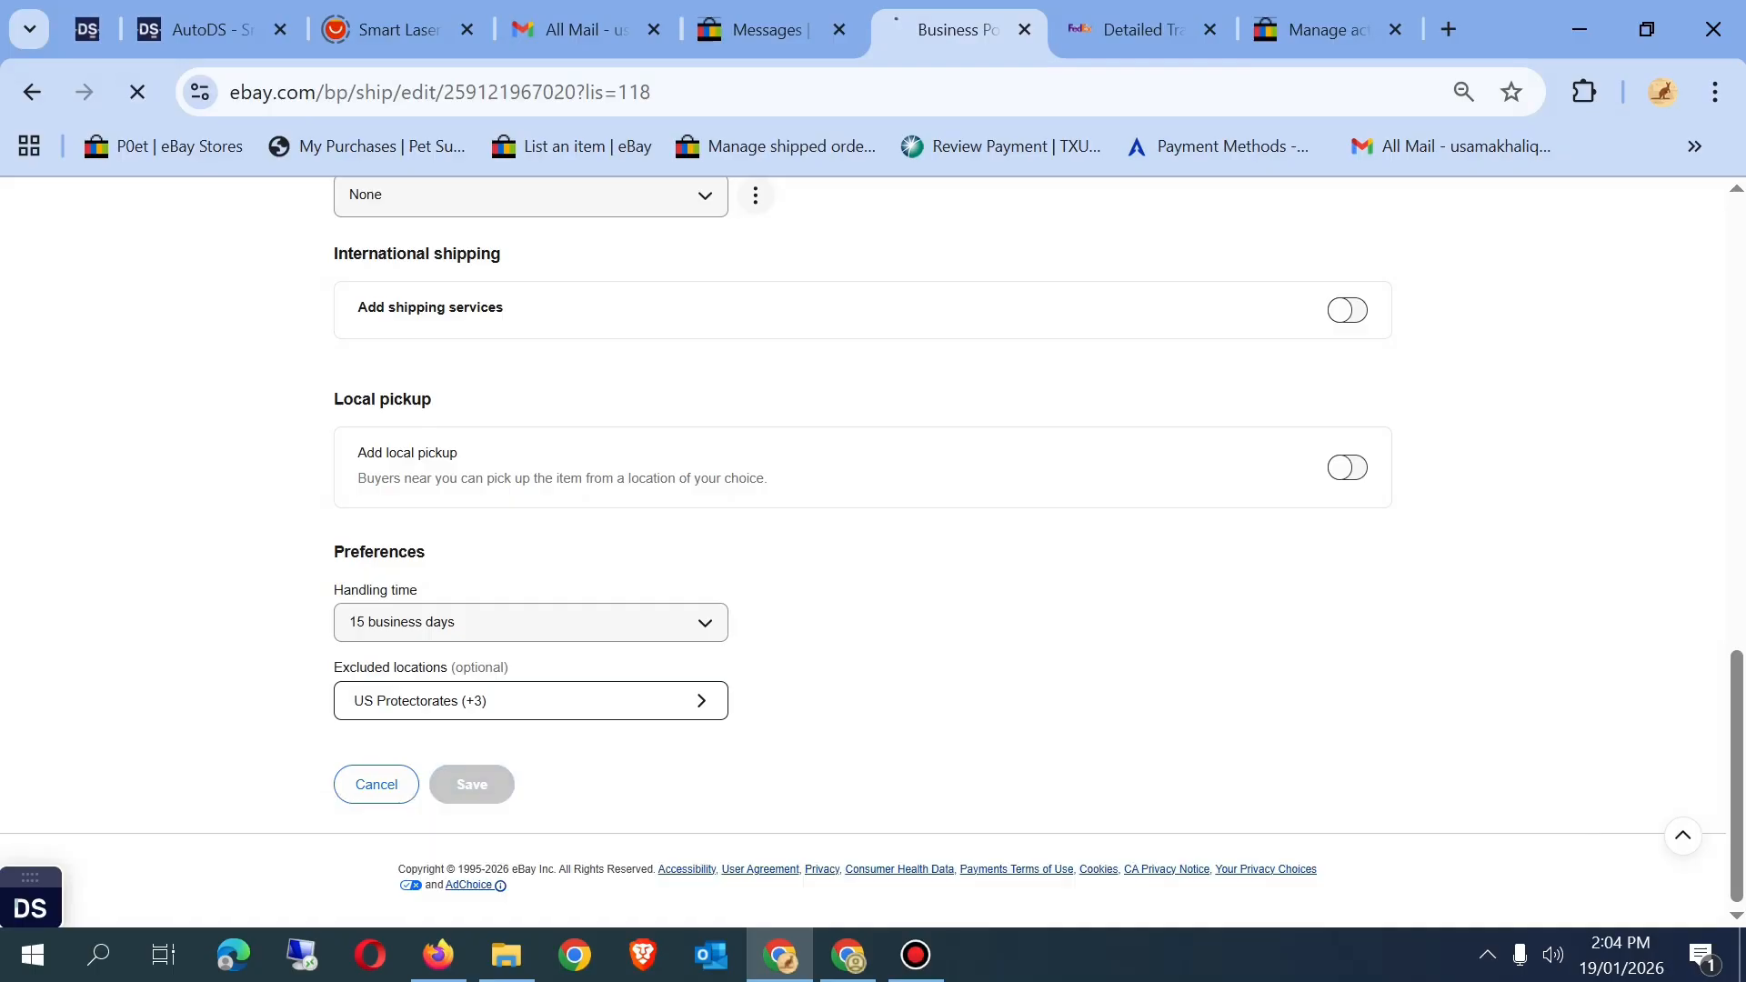